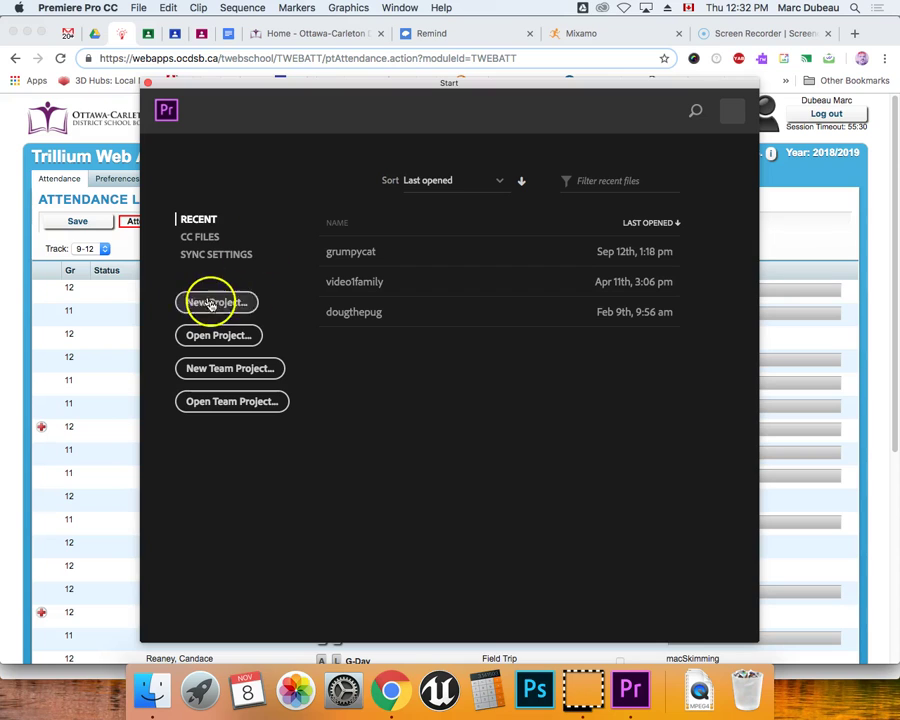
# Start a new project named Untitled, keeping Grumpy Cat as its save location.
pyautogui.click(212, 305)
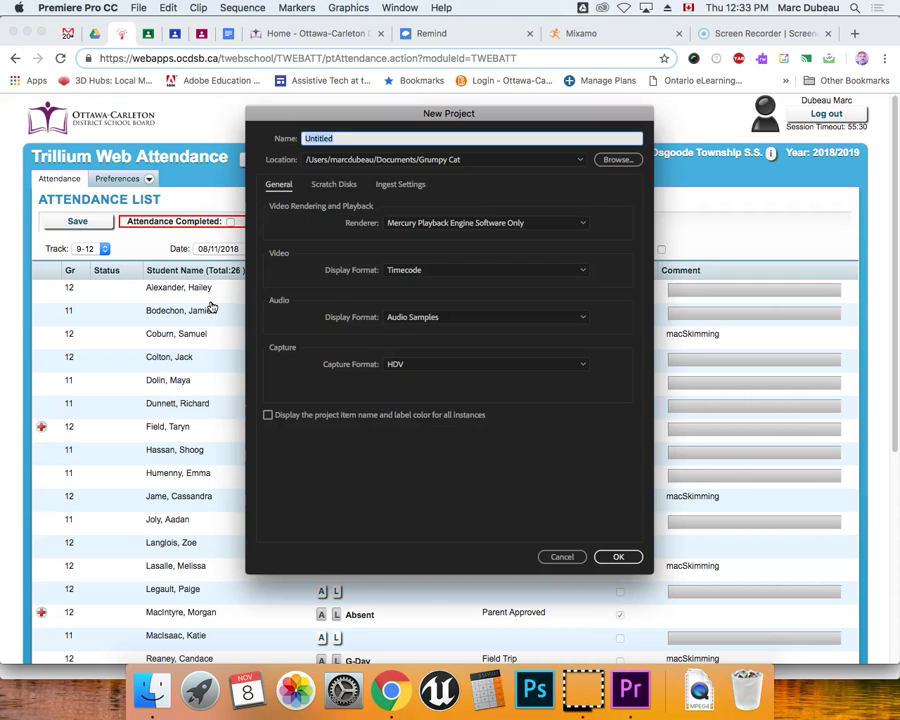
pyautogui.click(506, 162)
pyautogui.click(506, 166)
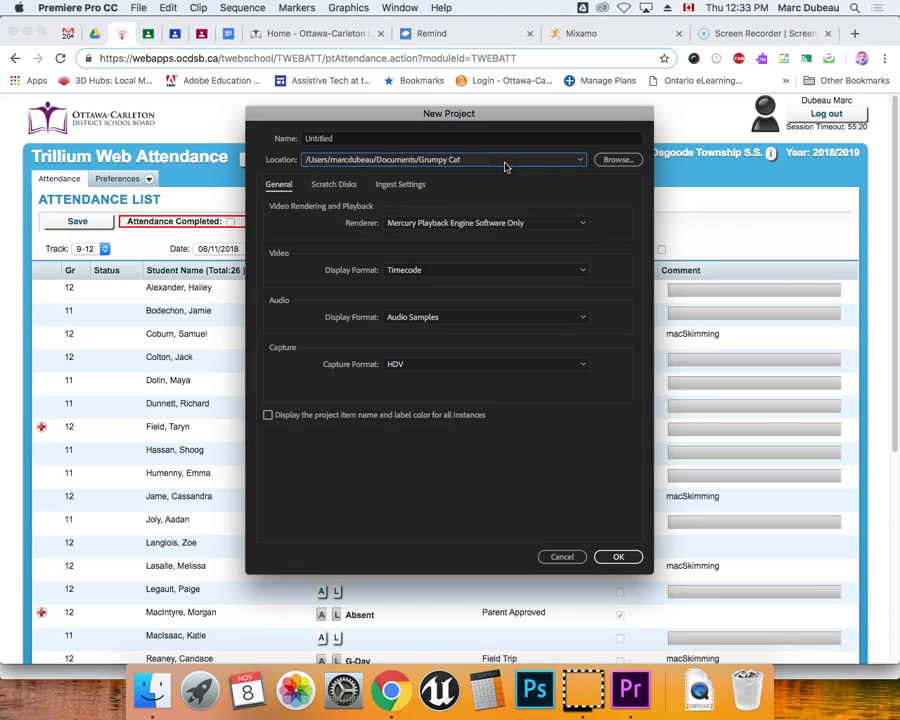
pyautogui.click(625, 162)
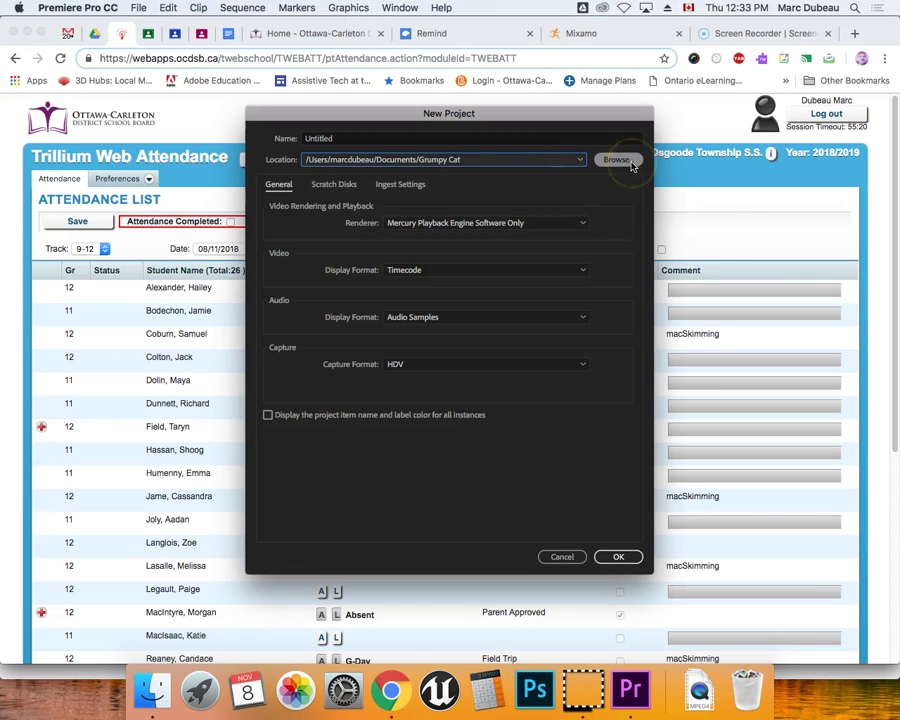
pyautogui.click(160, 698)
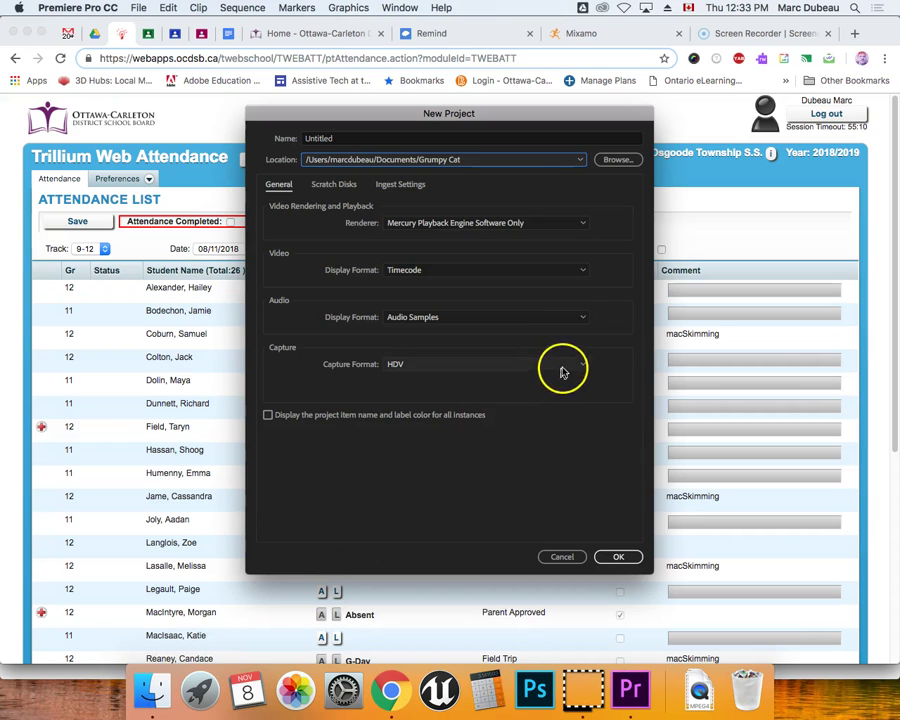
# Create the Untitled project in the Grumpy Cat folder and begin importing media.
pyautogui.click(622, 557)
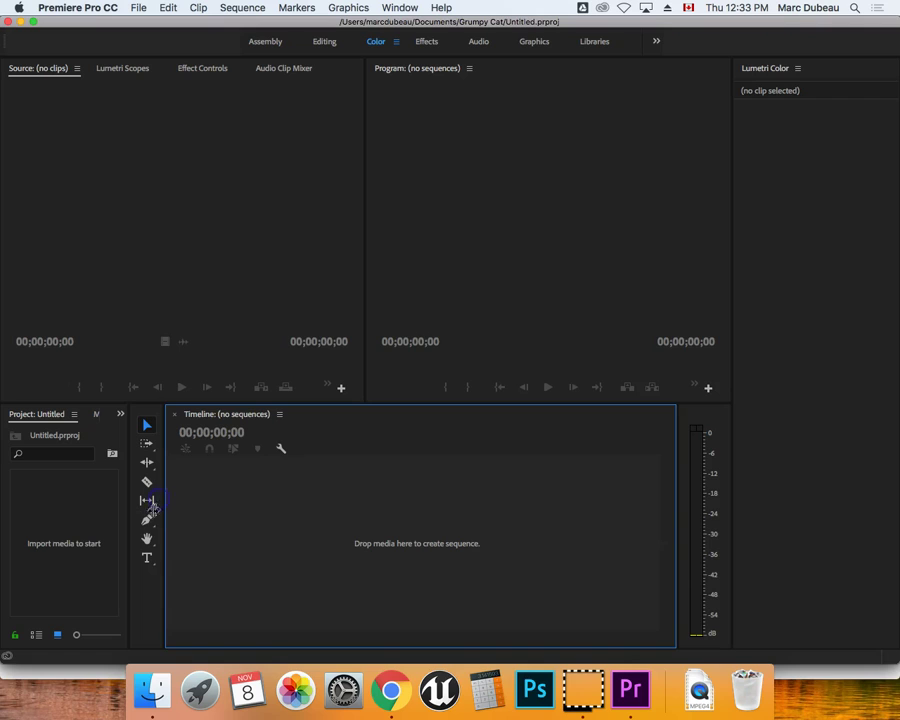
pyautogui.doubleClick(82, 538)
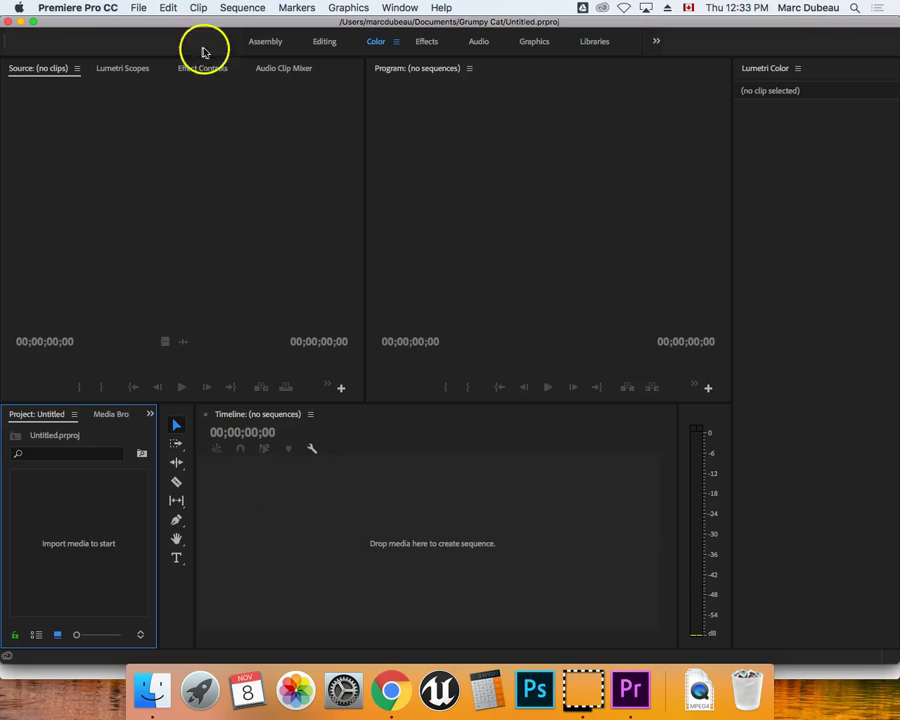
# Create Sequence 01 from the HDV 720p24 sequence preset.
pyautogui.click(140, 9)
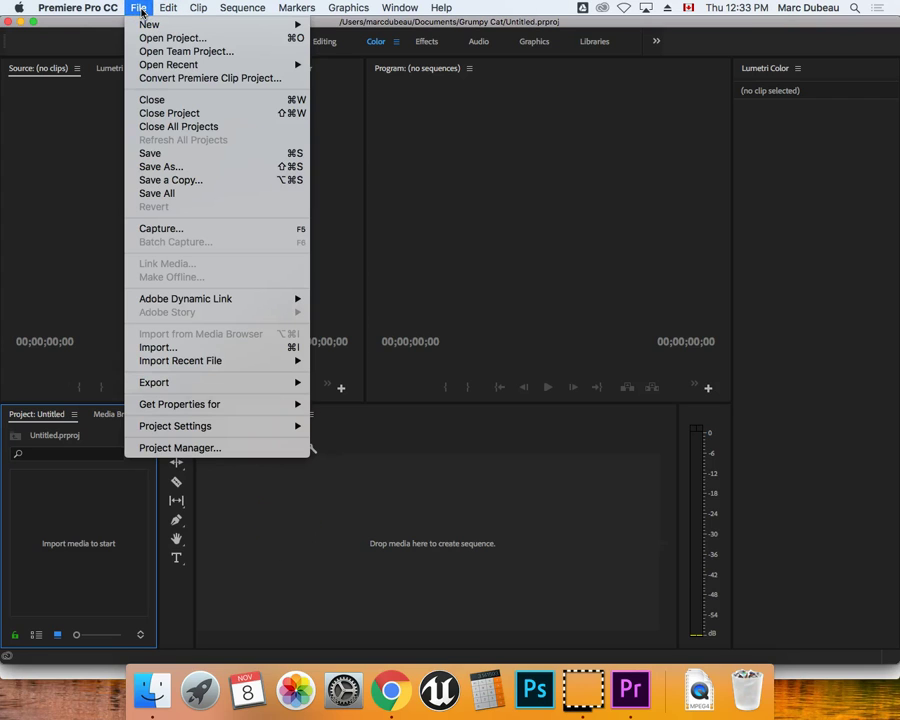
pyautogui.moveTo(146, 22)
pyautogui.click(378, 55)
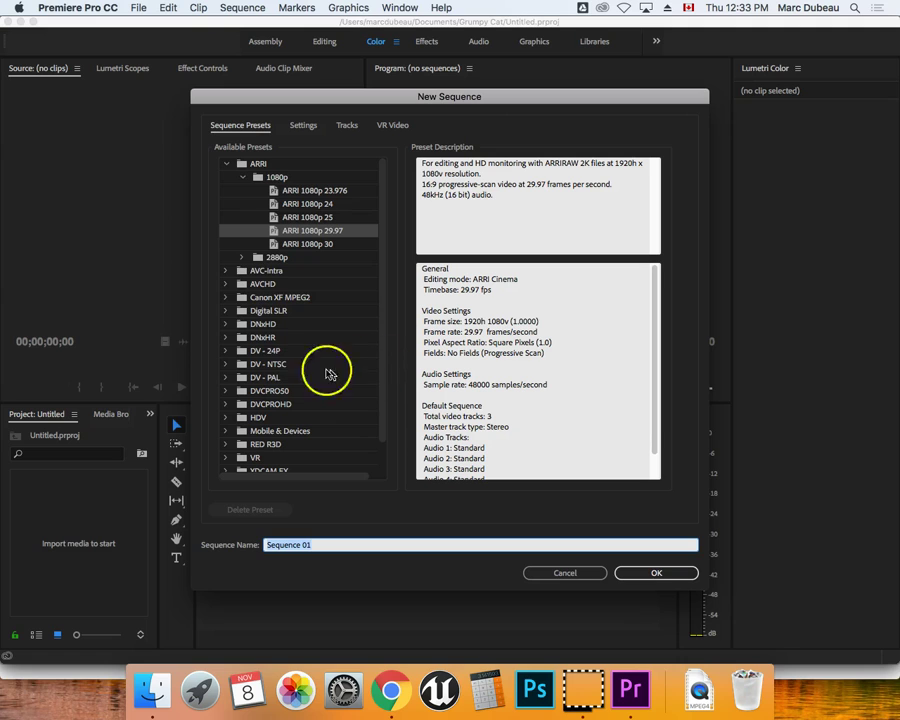
pyautogui.click(226, 166)
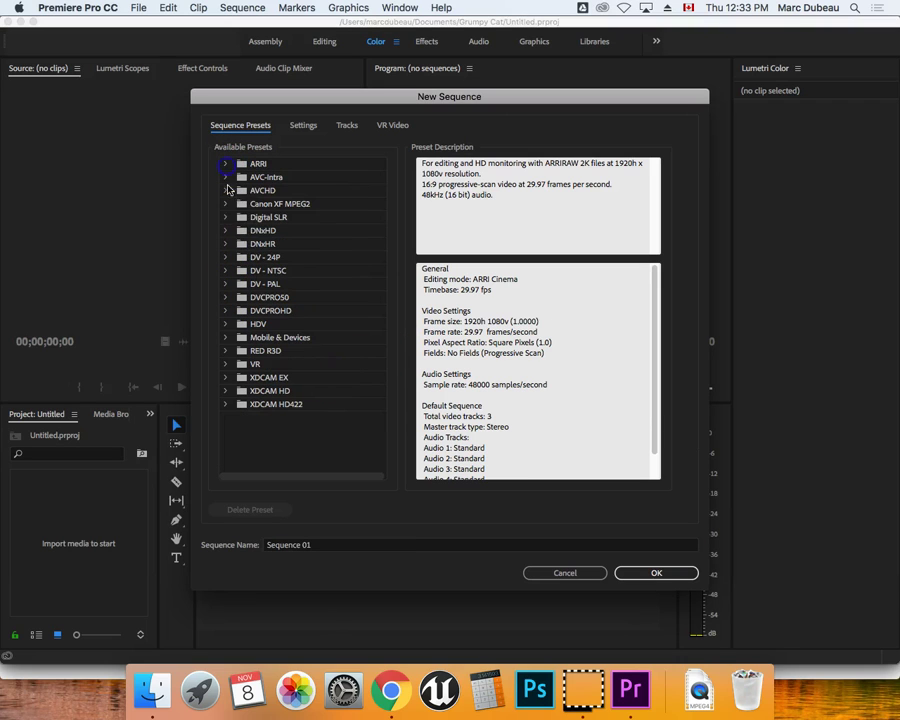
pyautogui.click(226, 324)
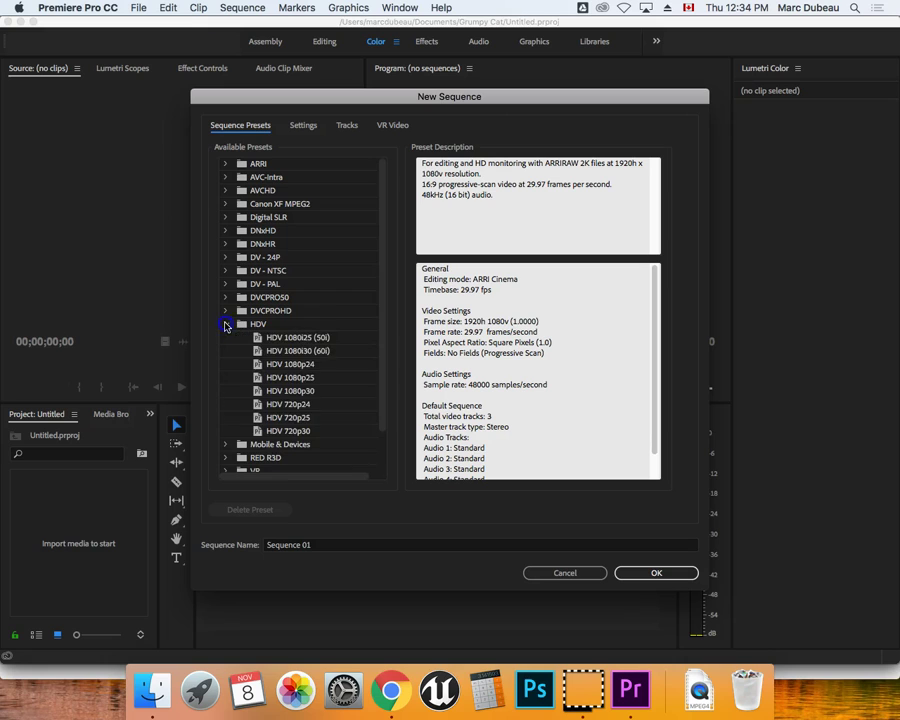
pyautogui.click(293, 405)
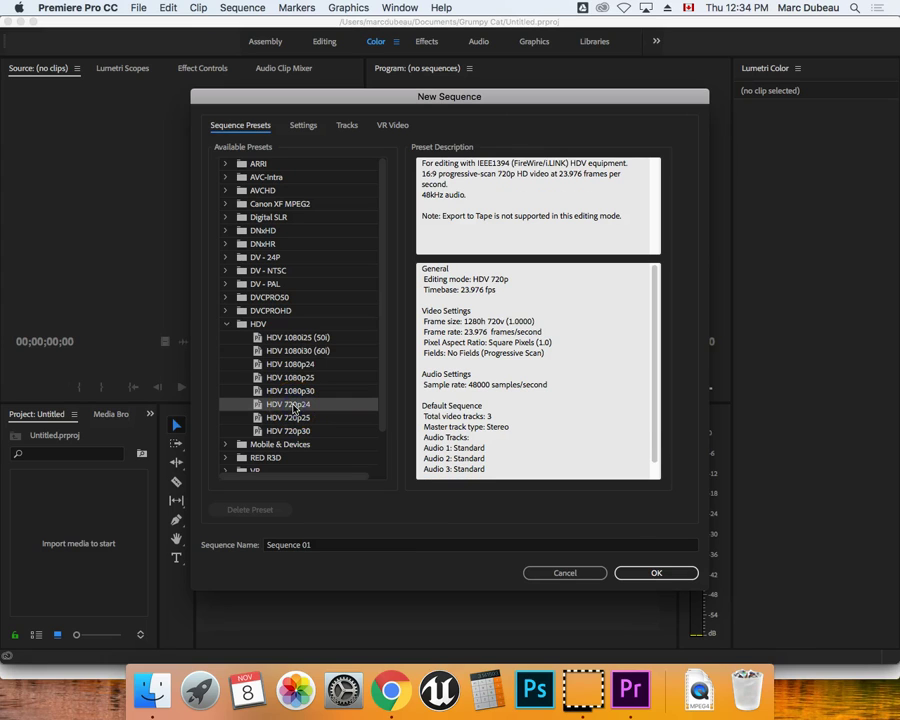
pyautogui.click(654, 574)
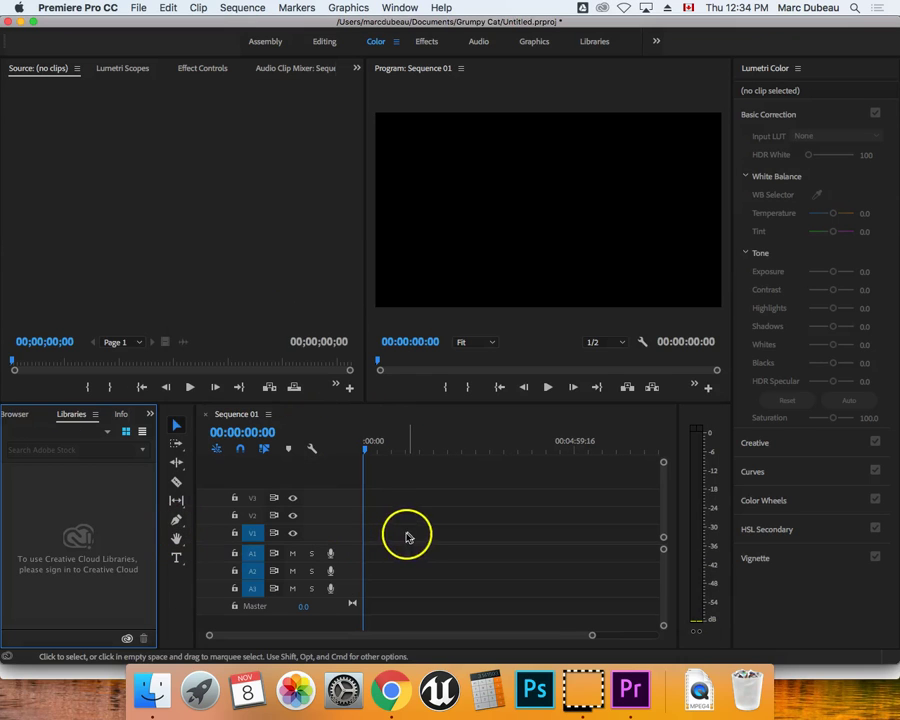
# Finish setting up the empty Sequence 01 timeline with three video and three audio tracks.
pyautogui.click(83, 532)
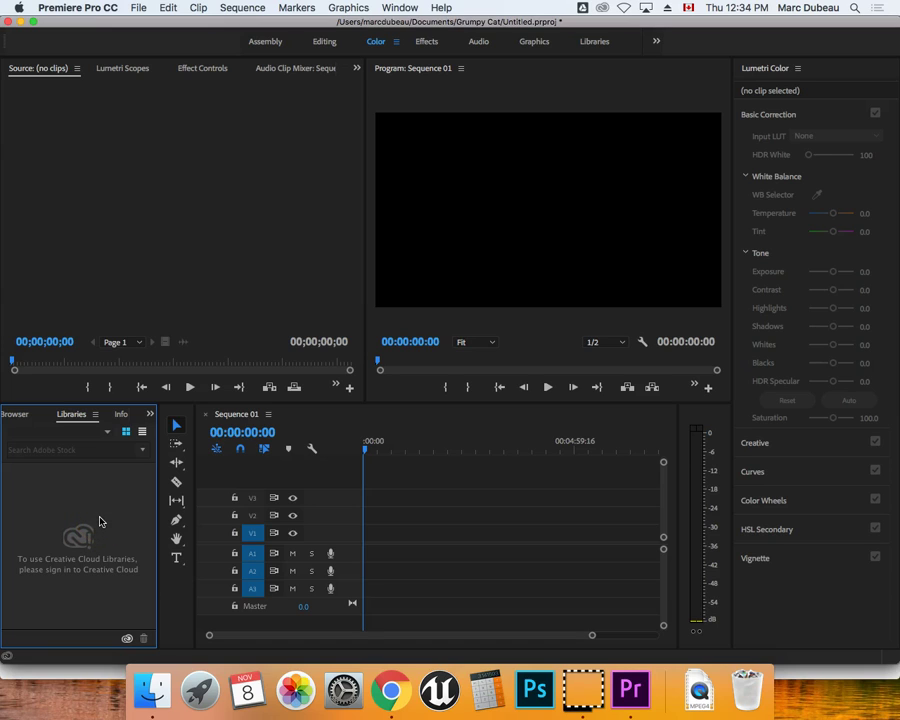
pyautogui.click(100, 520)
pyautogui.click(104, 518)
pyautogui.click(102, 568)
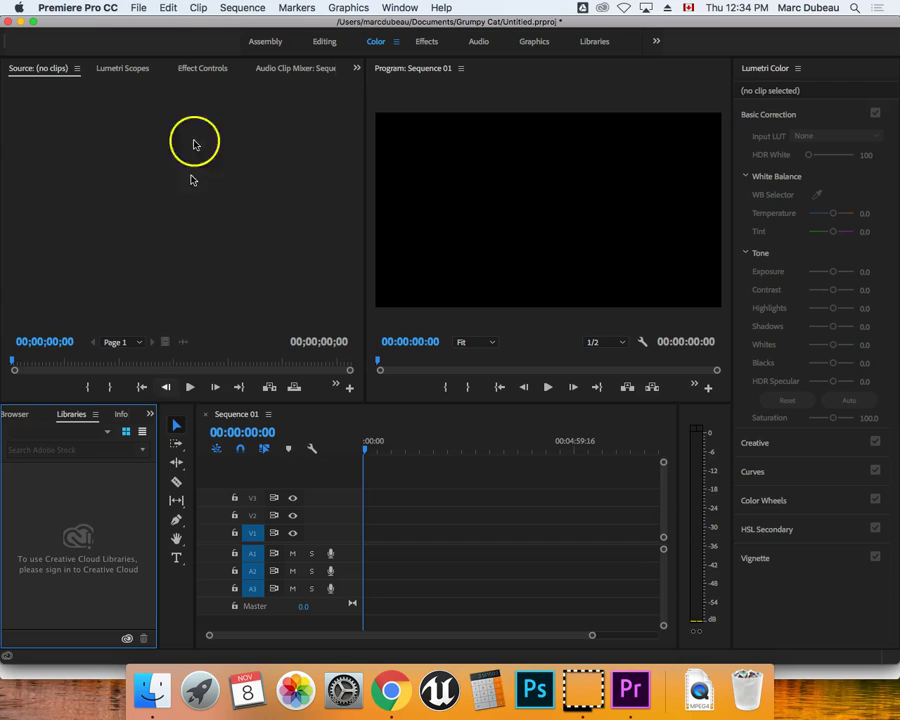
pyautogui.click(137, 8)
pyautogui.moveTo(143, 24)
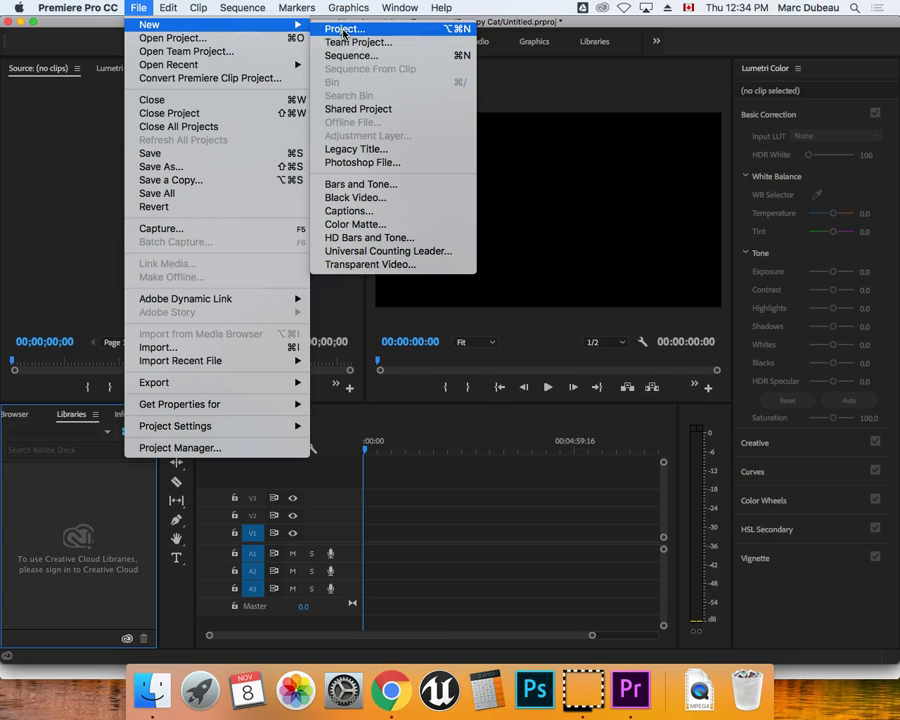
# Create legacy title Title 01 at 1280×720, 23.976 fps and open the Titler.
pyautogui.click(349, 148)
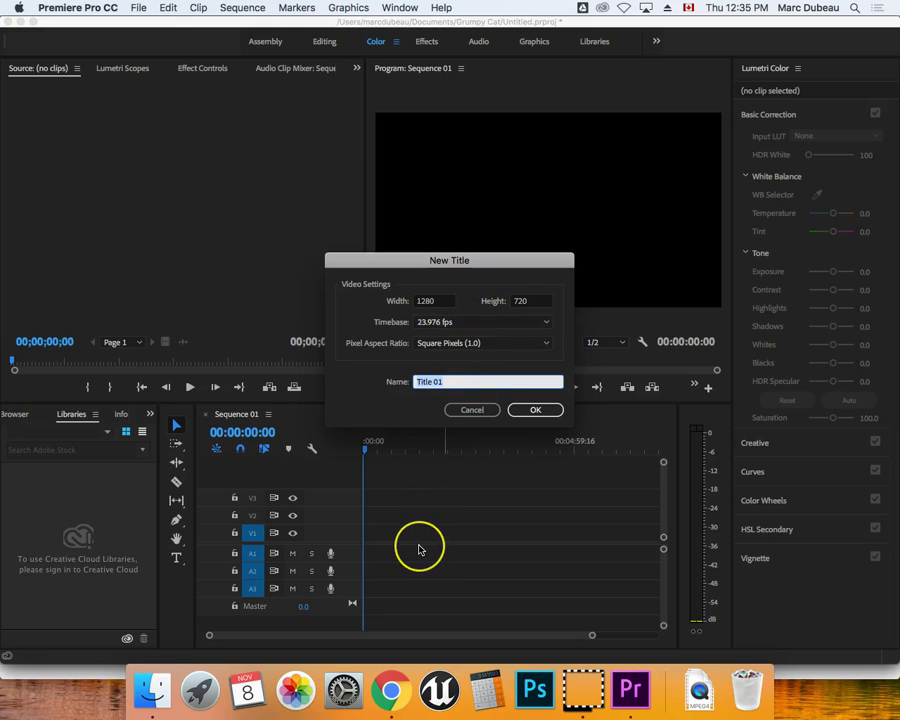
pyautogui.click(531, 413)
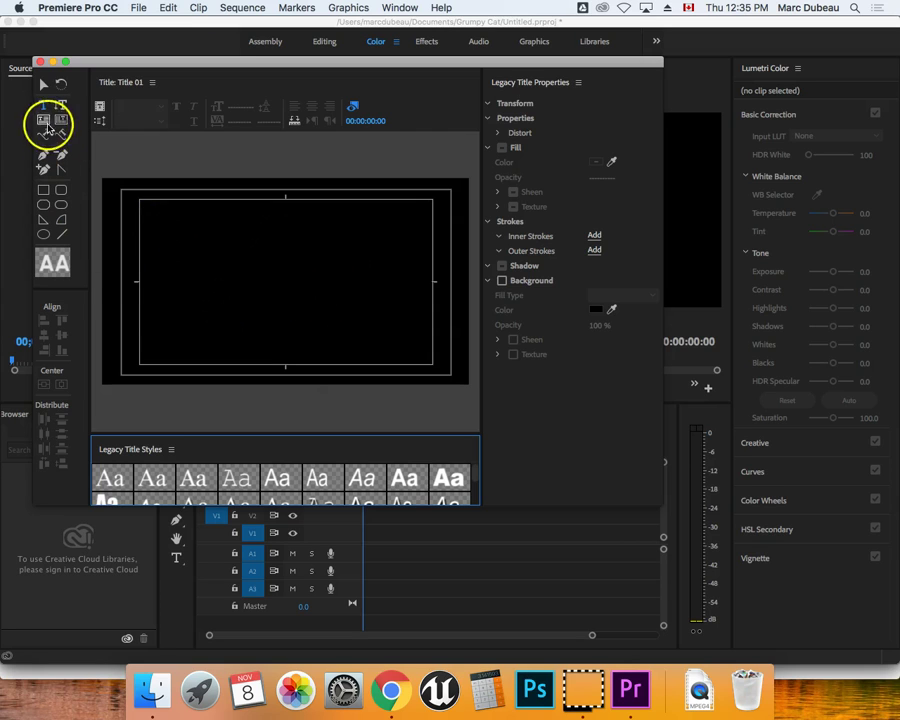
# Place a text box on the title and look up the Phosphate font family.
pyautogui.click(42, 98)
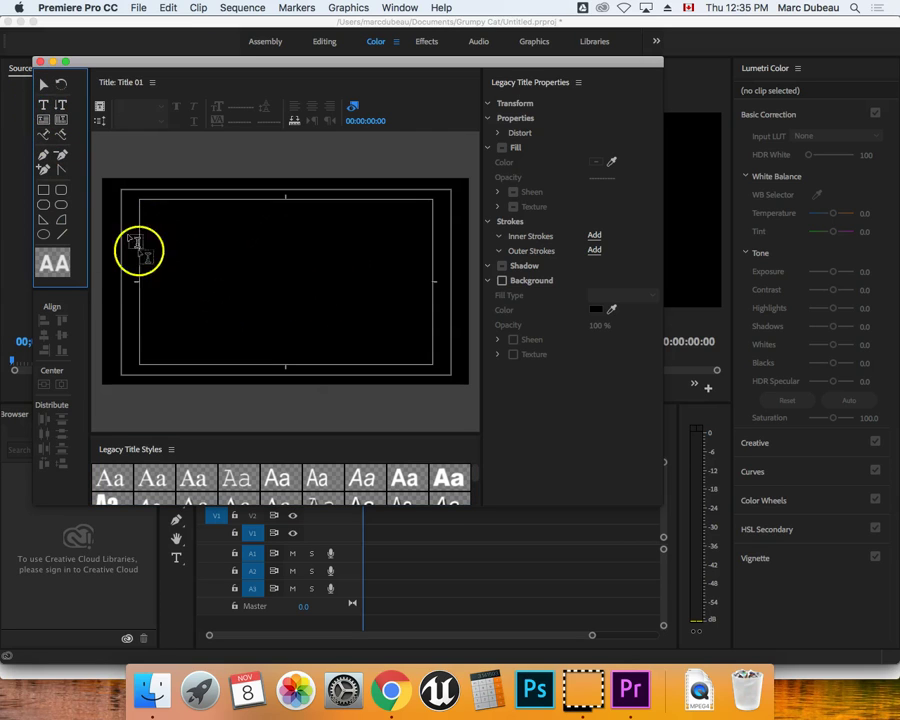
pyautogui.click(182, 281)
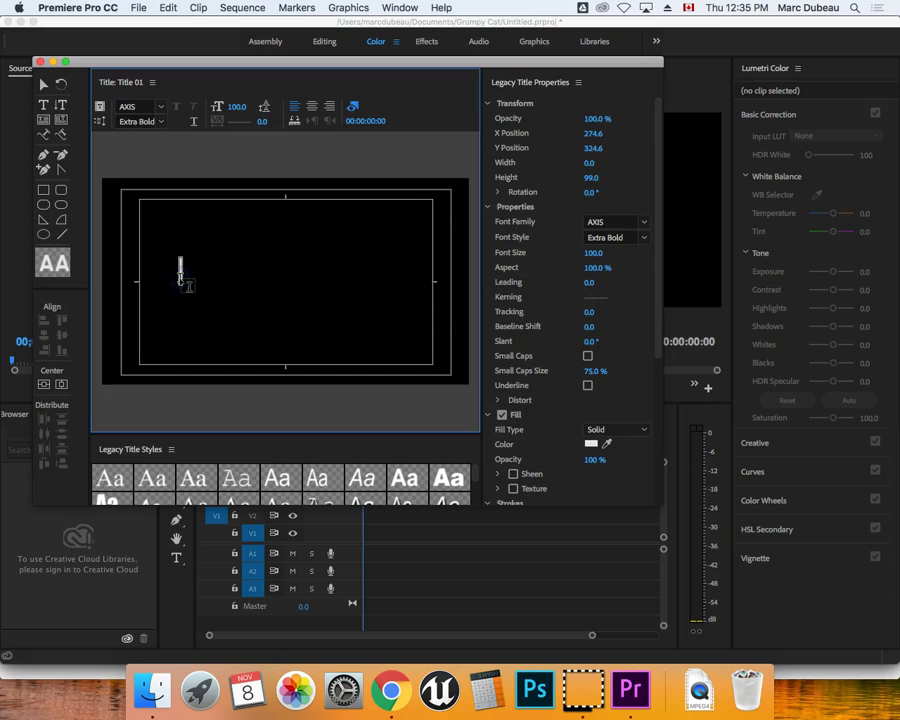
pyautogui.click(161, 109)
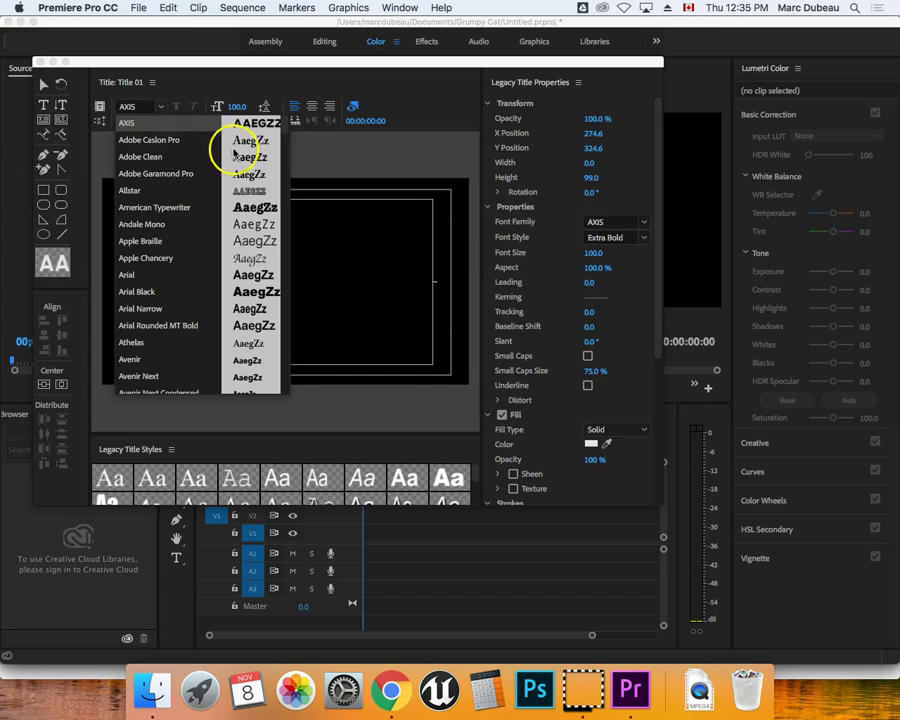
pyautogui.scroll(-2, 260, 345)
pyautogui.scroll(-5, 256, 348)
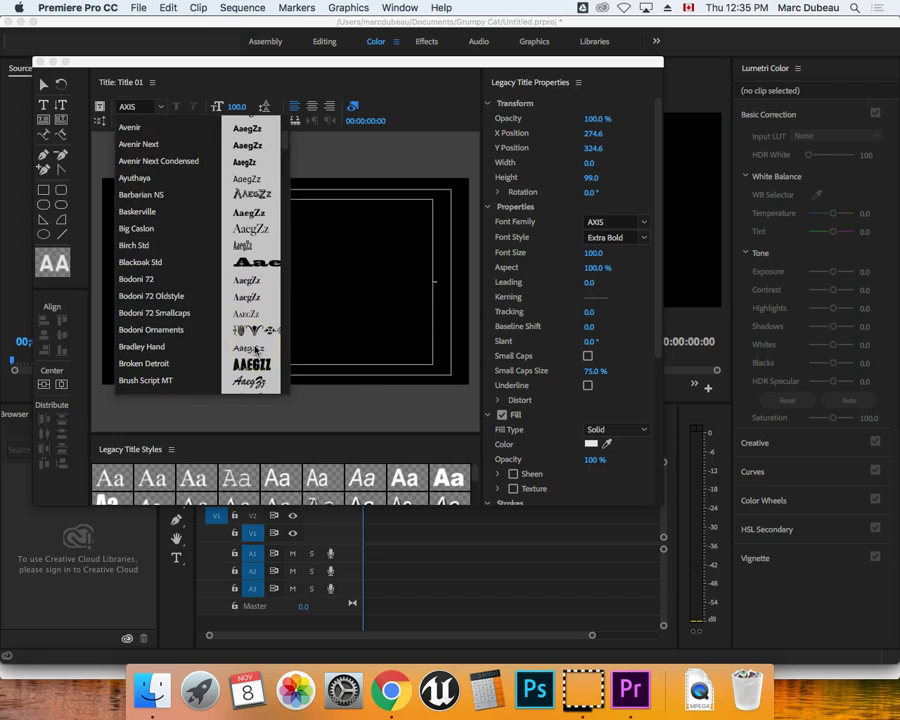
pyautogui.scroll(-5, 257, 349)
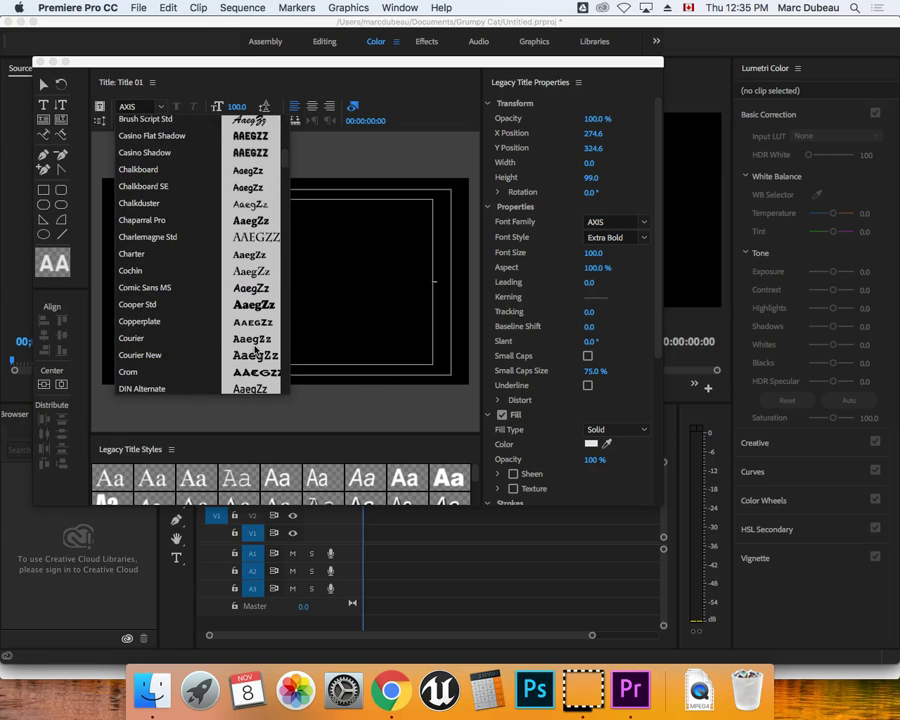
pyautogui.scroll(-2, 257, 350)
pyautogui.scroll(-12, 256, 348)
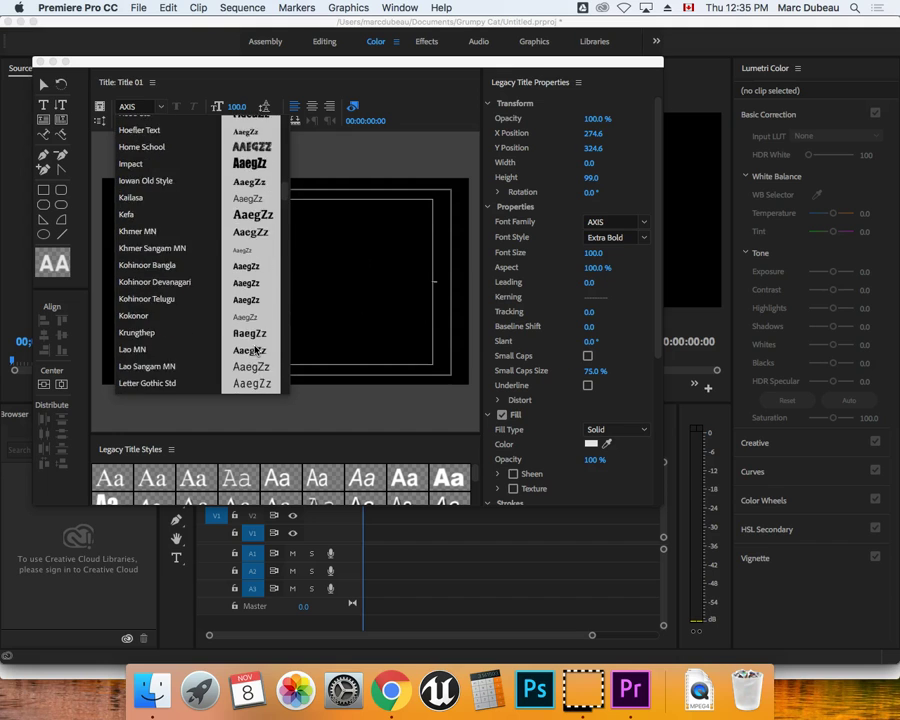
pyautogui.scroll(-6, 256, 349)
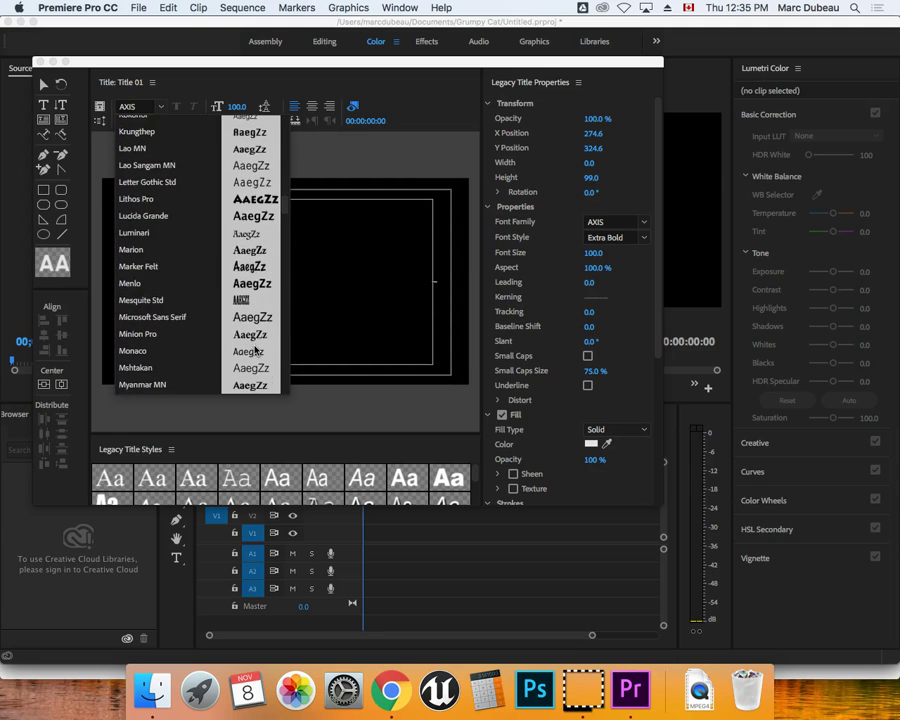
pyautogui.scroll(-6, 256, 350)
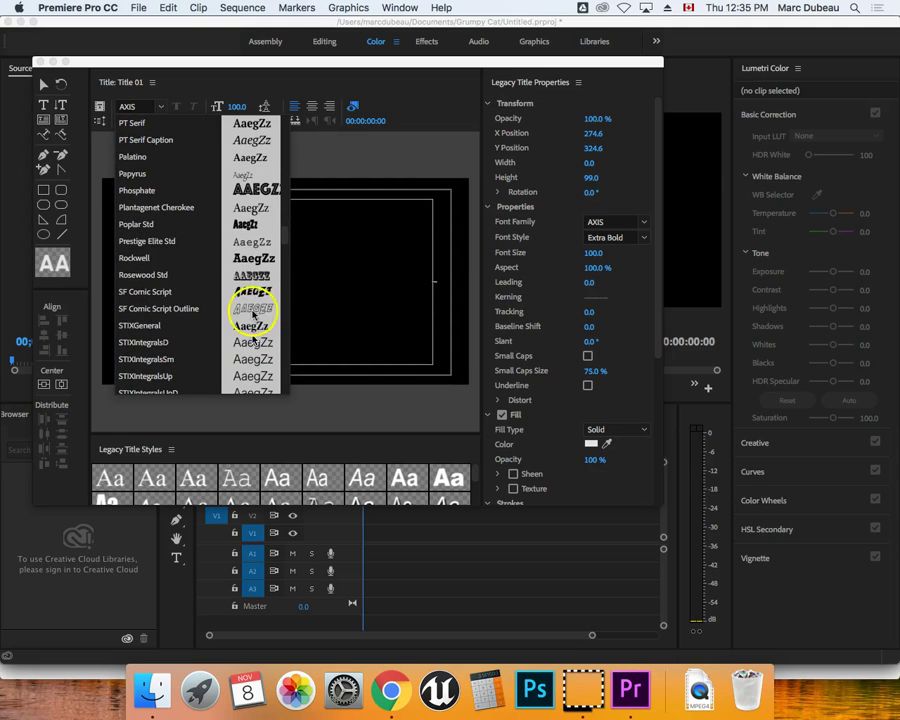
pyautogui.click(261, 188)
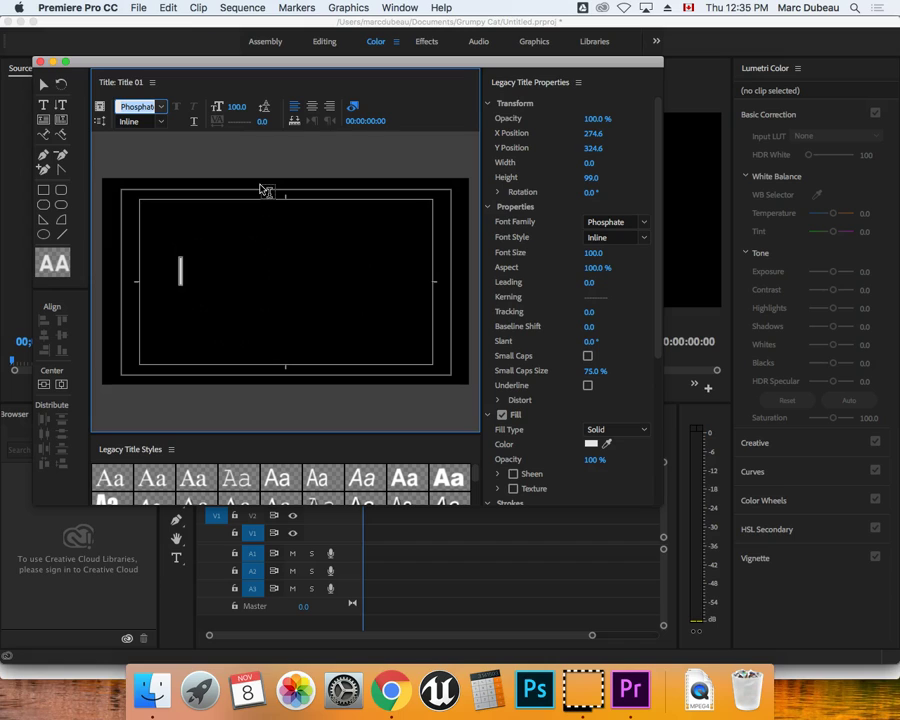
pyautogui.write('DecoType')
# Reselect the title text box and browse the font list again for Phosphate Inline.
pyautogui.click(184, 272)
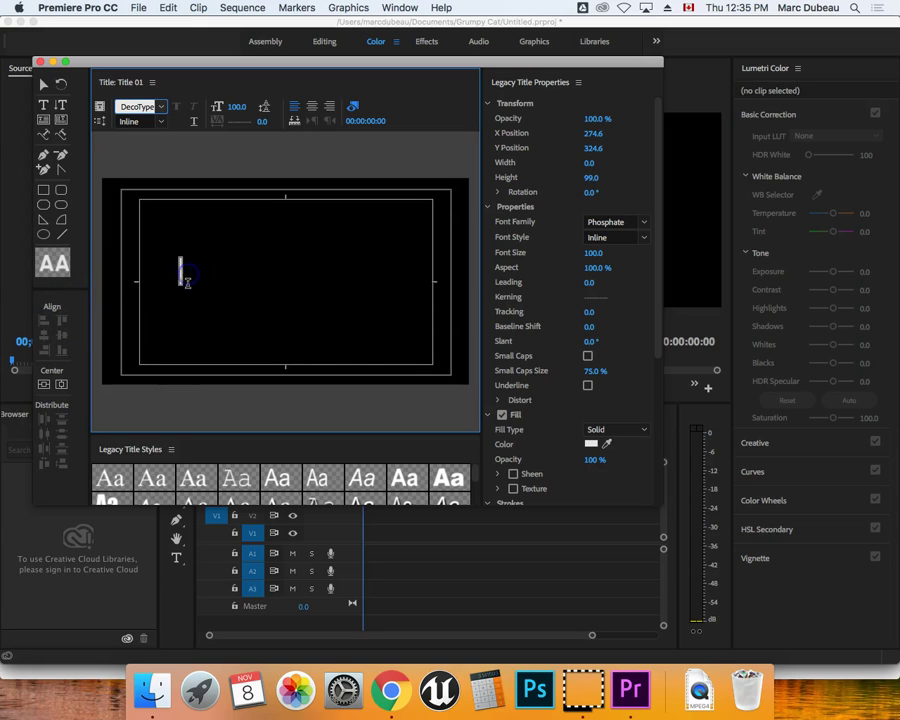
pyautogui.click(160, 108)
pyautogui.scroll(-5, 207, 218)
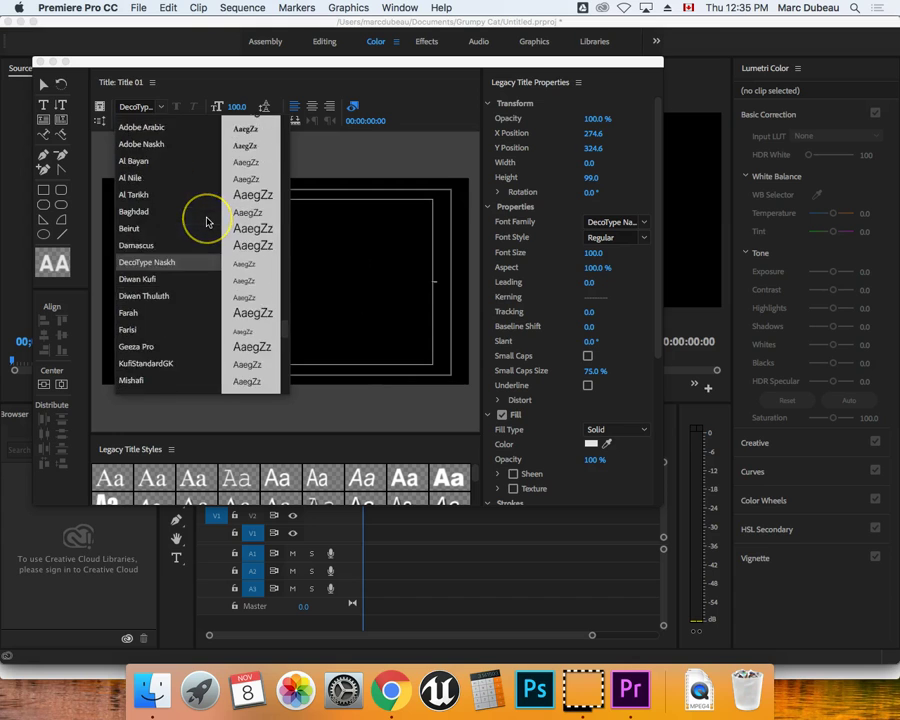
pyautogui.scroll(3, 207, 221)
pyautogui.scroll(-6, 207, 220)
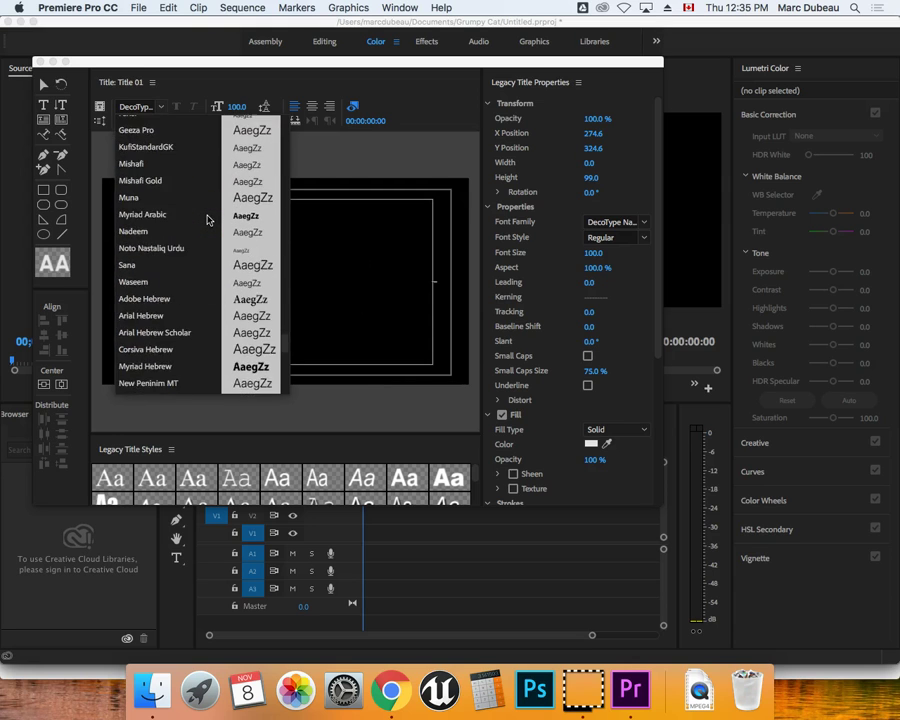
pyautogui.scroll(-10, 207, 218)
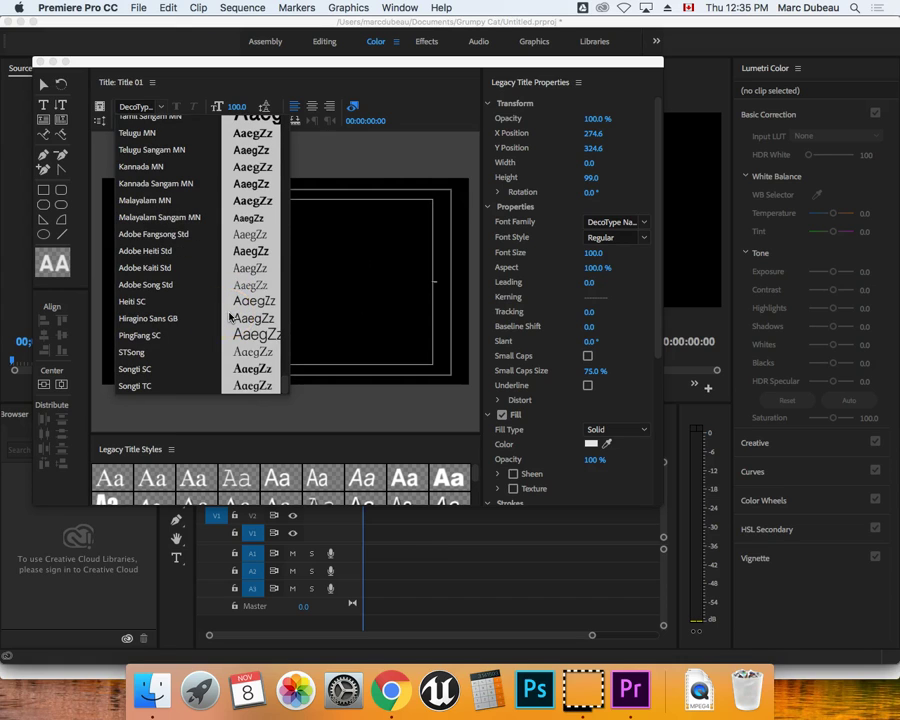
# Type the two-line title 'DUBEAU DEMO' / 'CLIP' and move it up and left.
pyautogui.press('Escape')
pyautogui.write('DUBEA')
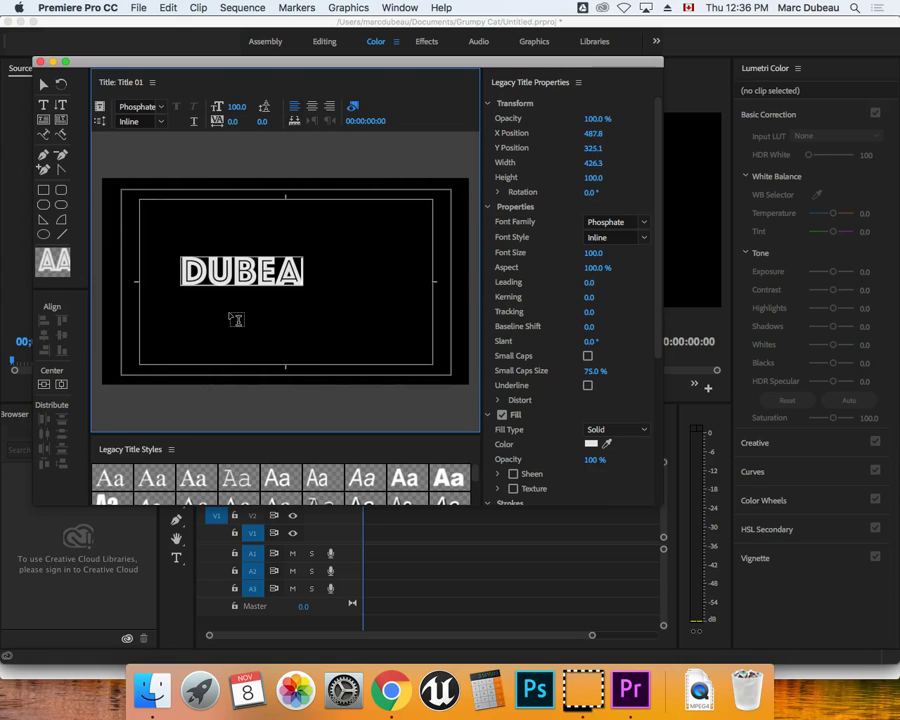
pyautogui.write('U DEMO')
pyautogui.press('Return')
pyautogui.write('CLIP')
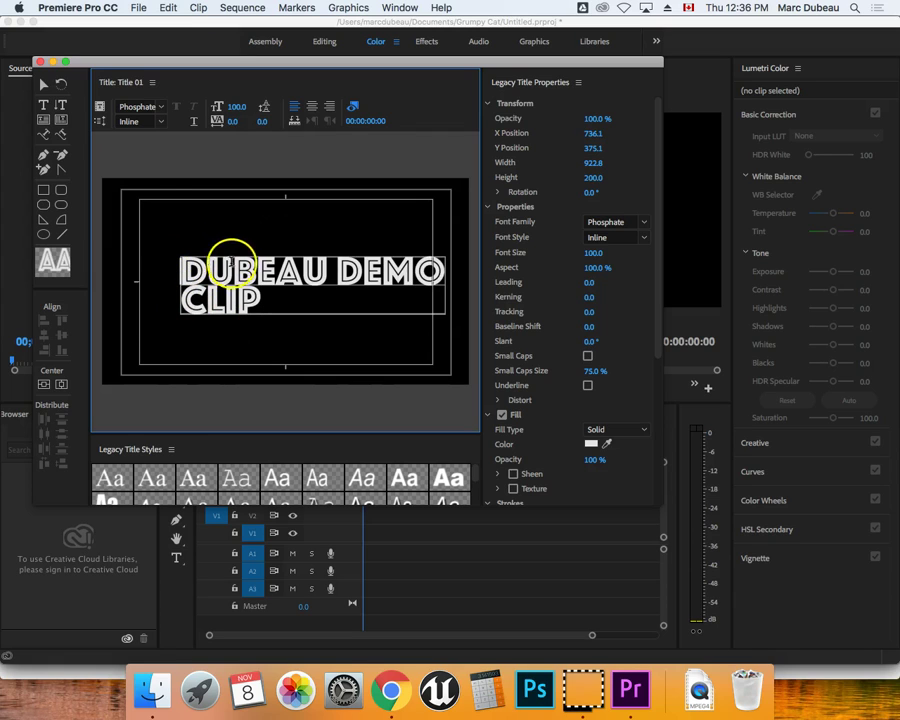
pyautogui.click(43, 85)
pyautogui.click(244, 310)
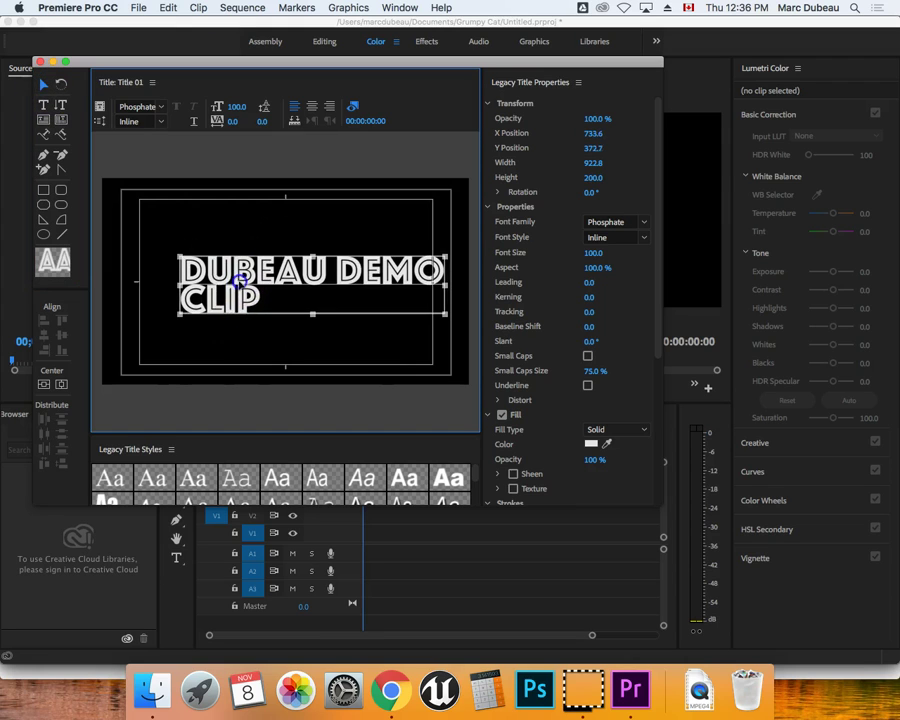
pyautogui.moveTo(240, 282); pyautogui.dragTo(211, 266)
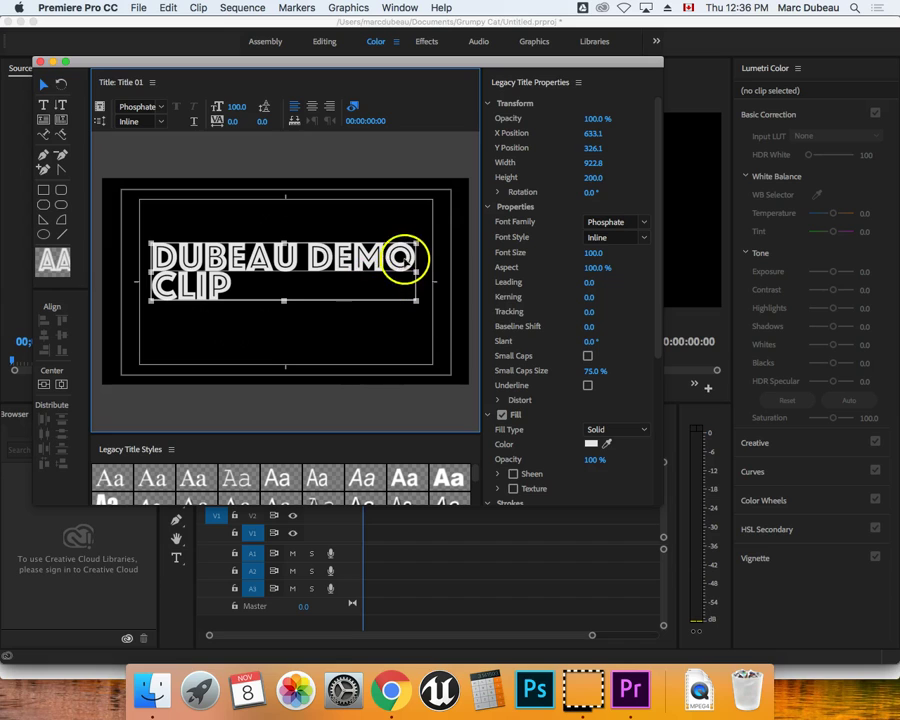
# Set the title's kerning to 5 and leading to 20.
pyautogui.click(591, 298)
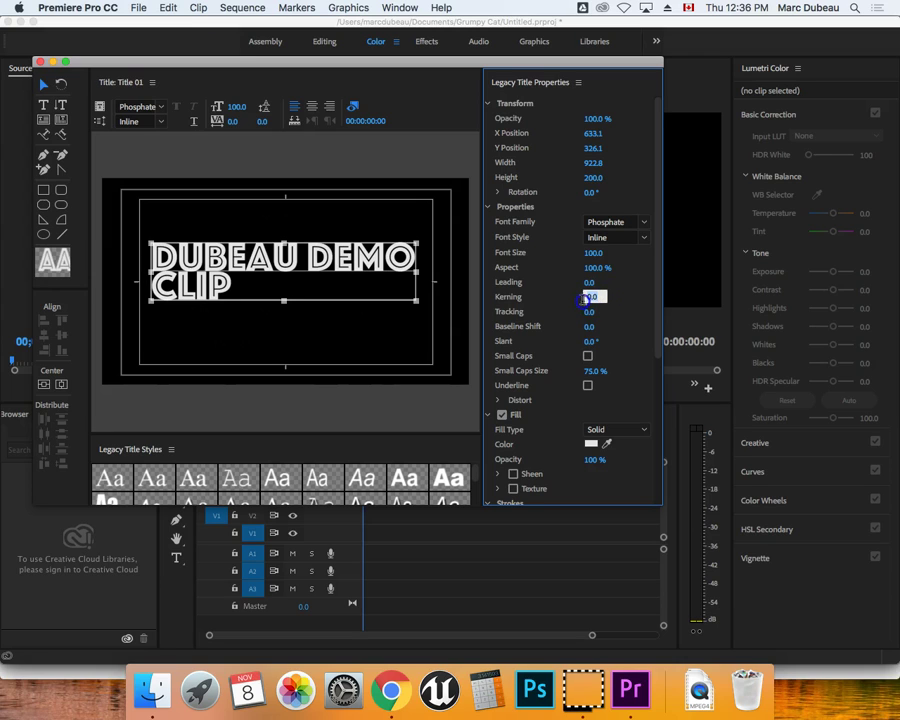
pyautogui.write('5')
pyautogui.click(627, 297)
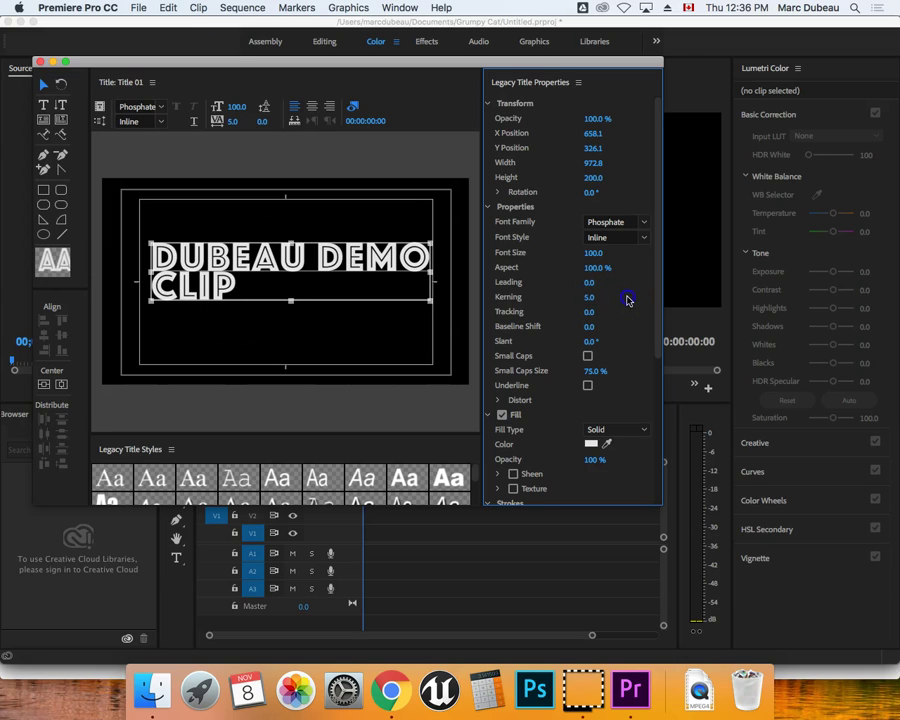
pyautogui.click(593, 313)
pyautogui.write('5')
pyautogui.click(617, 305)
pyautogui.click(602, 284)
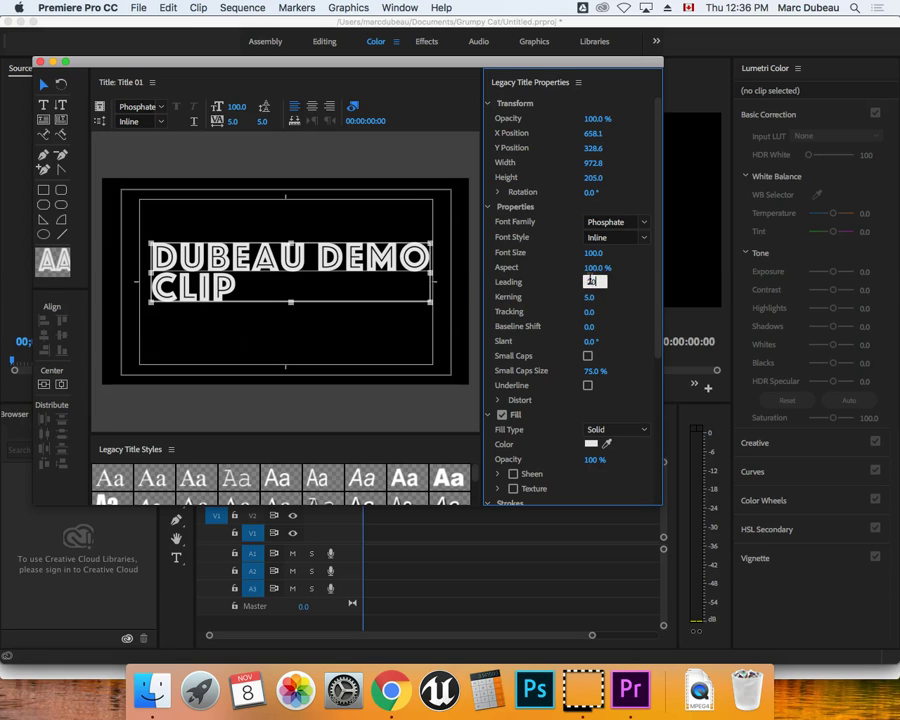
pyautogui.write('20')
pyautogui.click(595, 297)
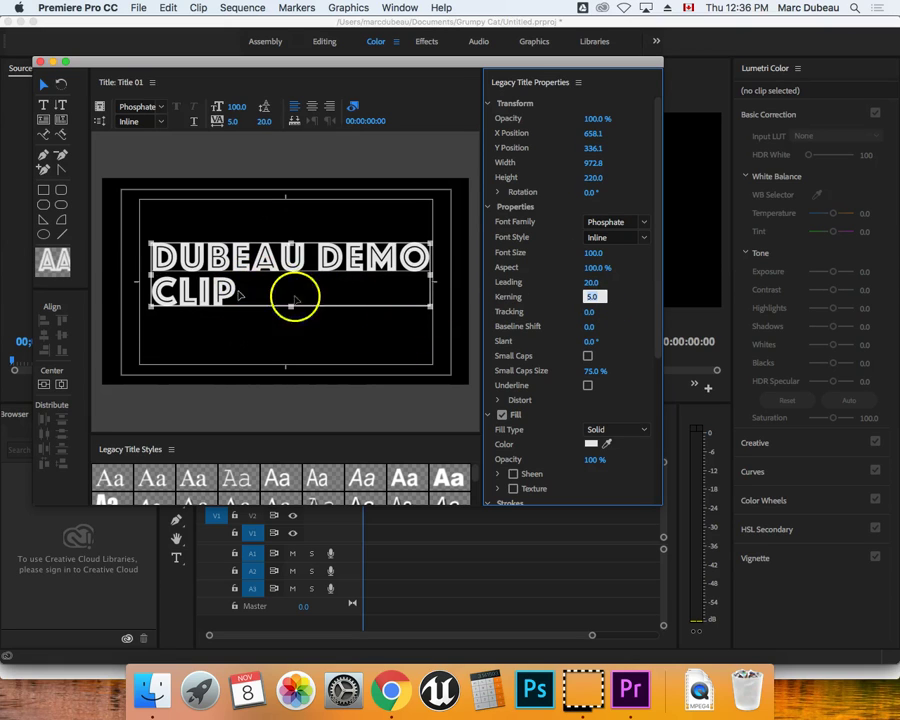
# Fill the title lettering with a radial gradient from deep red (B91313) to white.
pyautogui.click(606, 430)
pyautogui.click(600, 443)
pyautogui.click(592, 466)
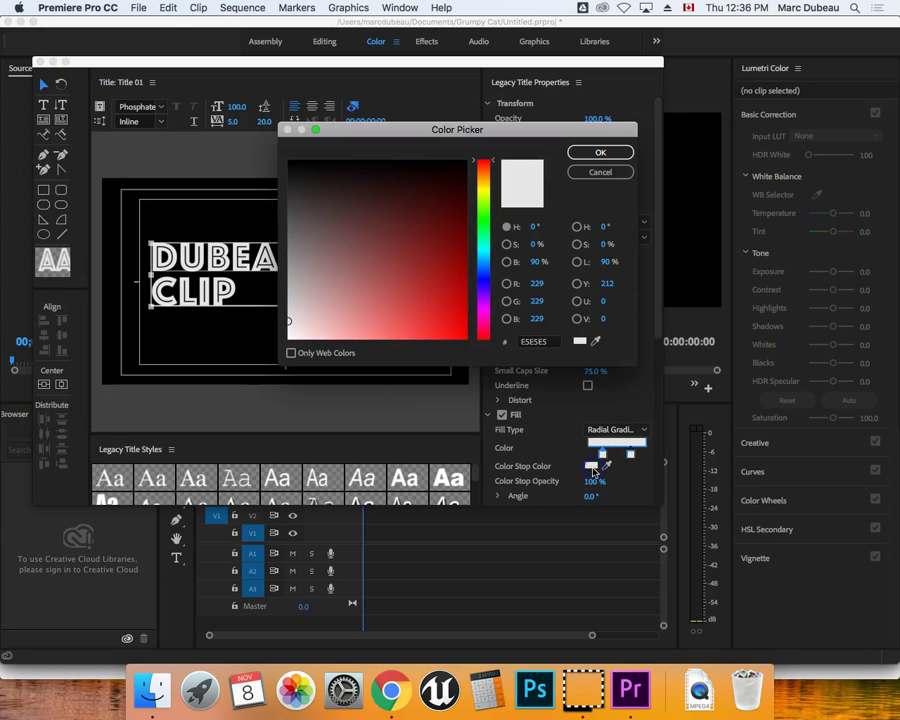
pyautogui.moveTo(455, 287); pyautogui.dragTo(448, 289)
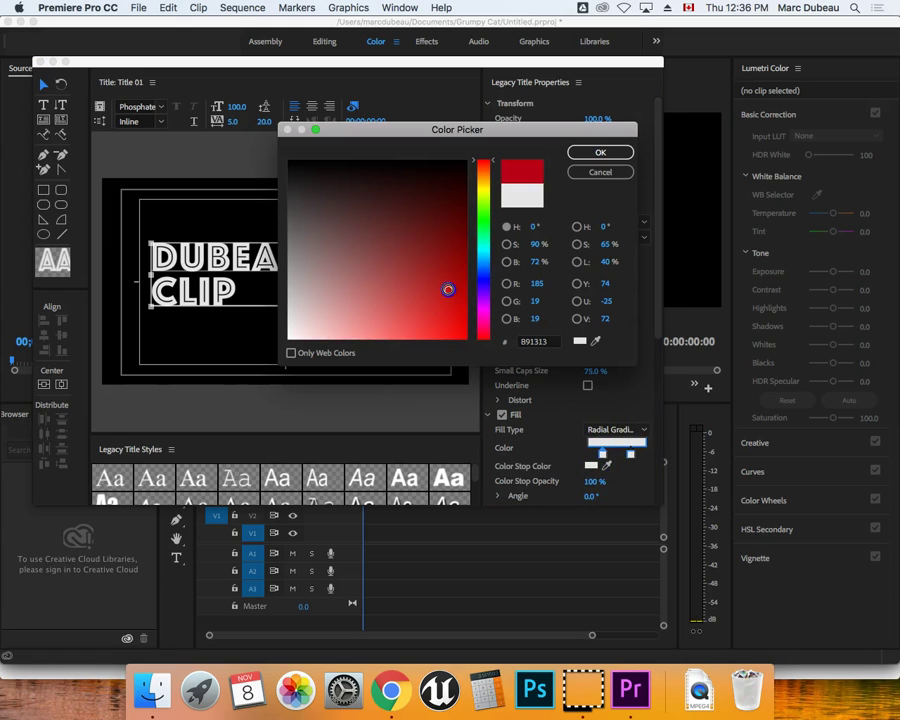
pyautogui.click(589, 151)
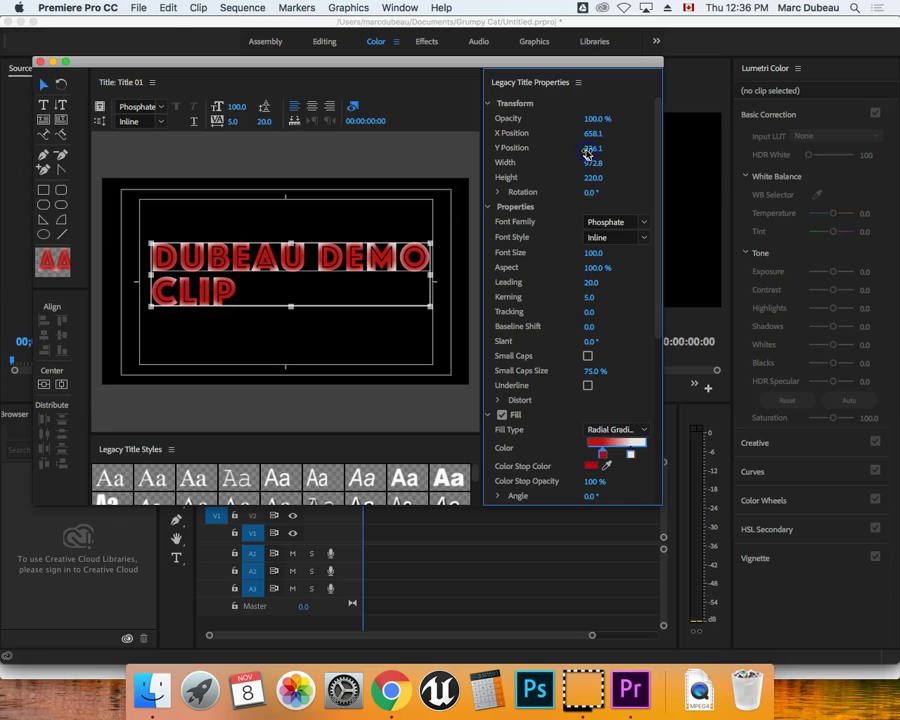
pyautogui.moveTo(631, 460); pyautogui.dragTo(583, 460)
pyautogui.click(602, 456)
pyautogui.moveTo(657, 316); pyautogui.dragTo(659, 412)
# Add an inner stroke to the title lettering and colour it deep blue.
pyautogui.click(591, 411)
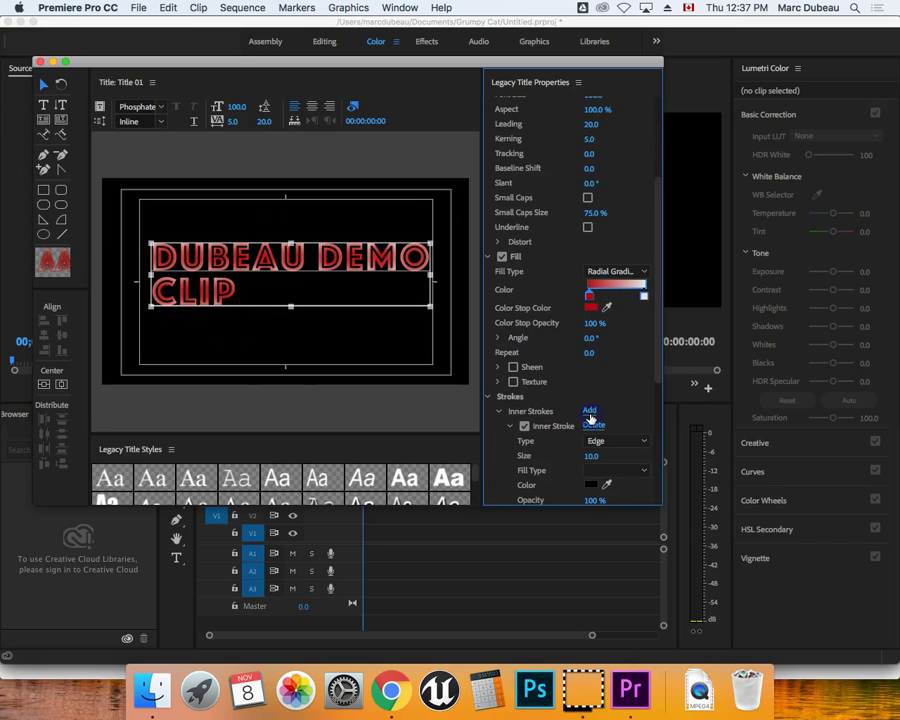
pyautogui.click(591, 486)
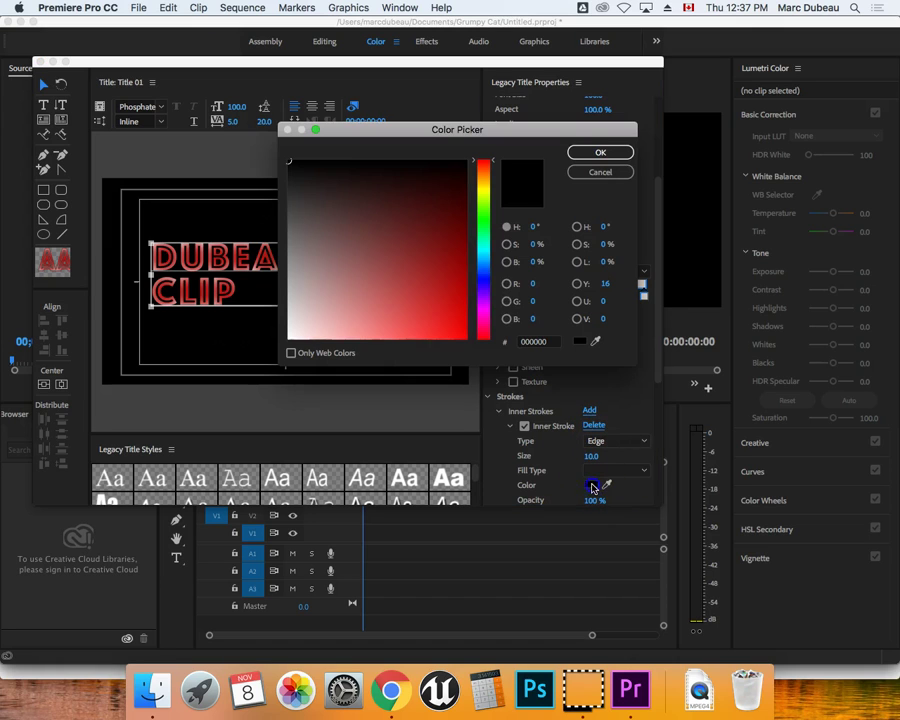
pyautogui.click(487, 281)
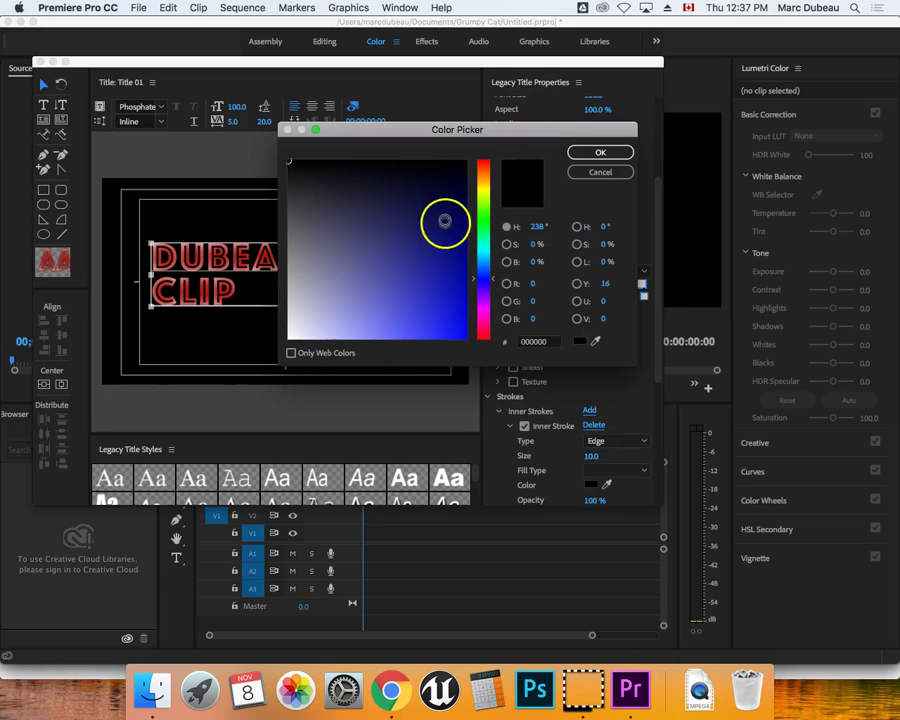
pyautogui.click(453, 270)
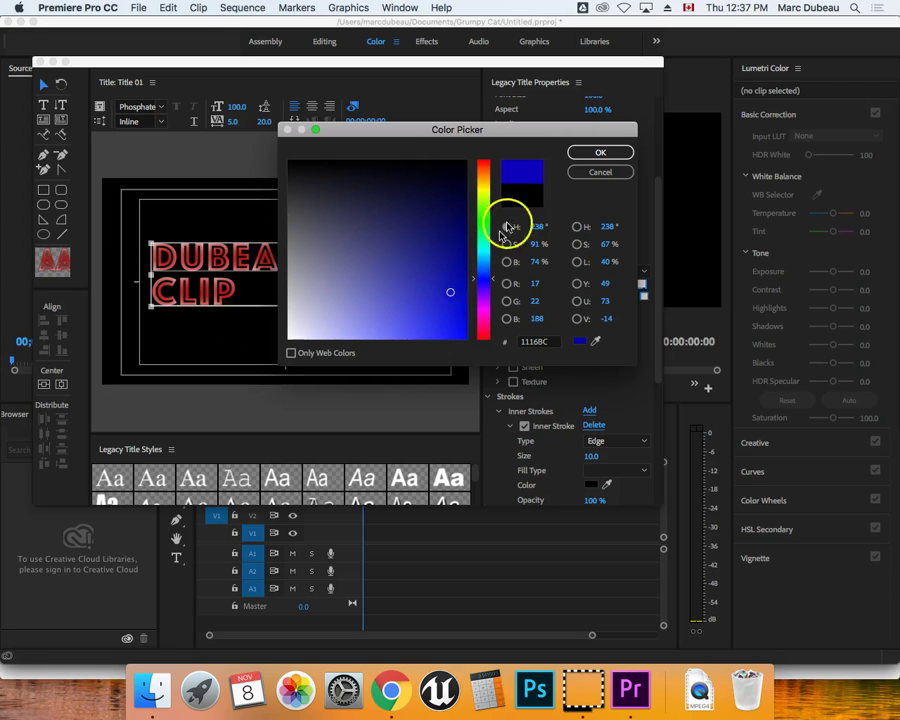
pyautogui.click(598, 153)
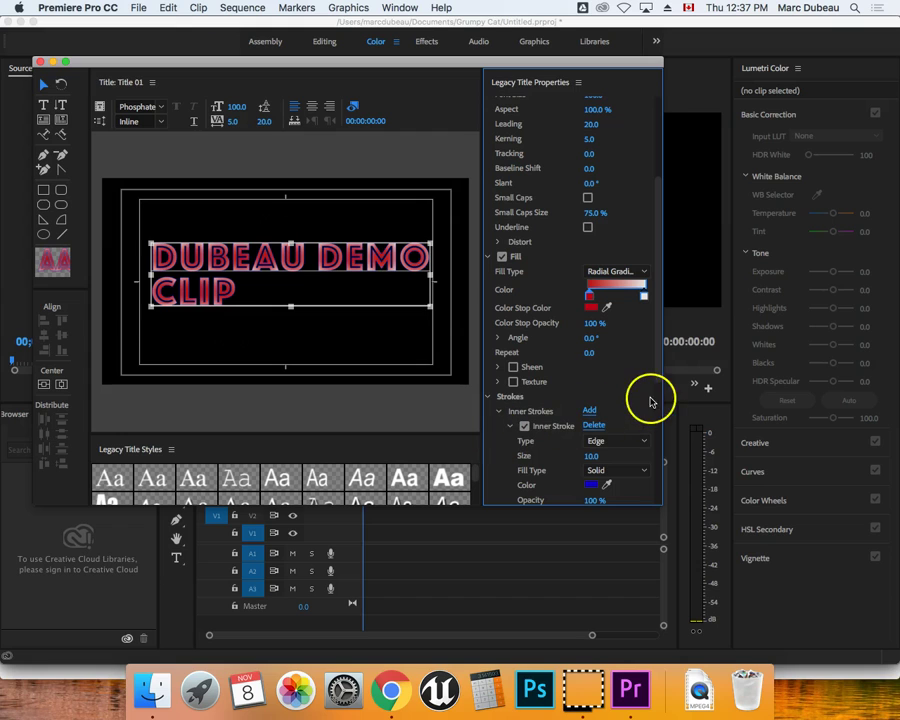
pyautogui.moveTo(661, 366)
pyautogui.mouseDown()
pyautogui.moveTo(659, 494)
pyautogui.moveTo(661, 281)
pyautogui.mouseUp()
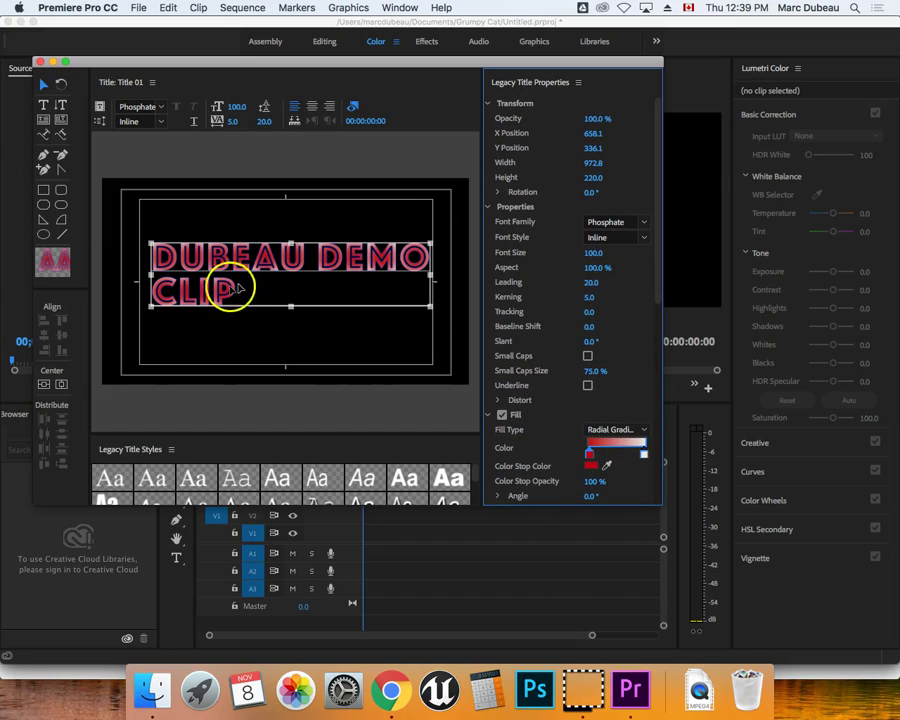
pyautogui.click(153, 293)
# Leave the title editor and return to the Untitled Project panel showing Title 01.
pyautogui.doubleClick(155, 293)
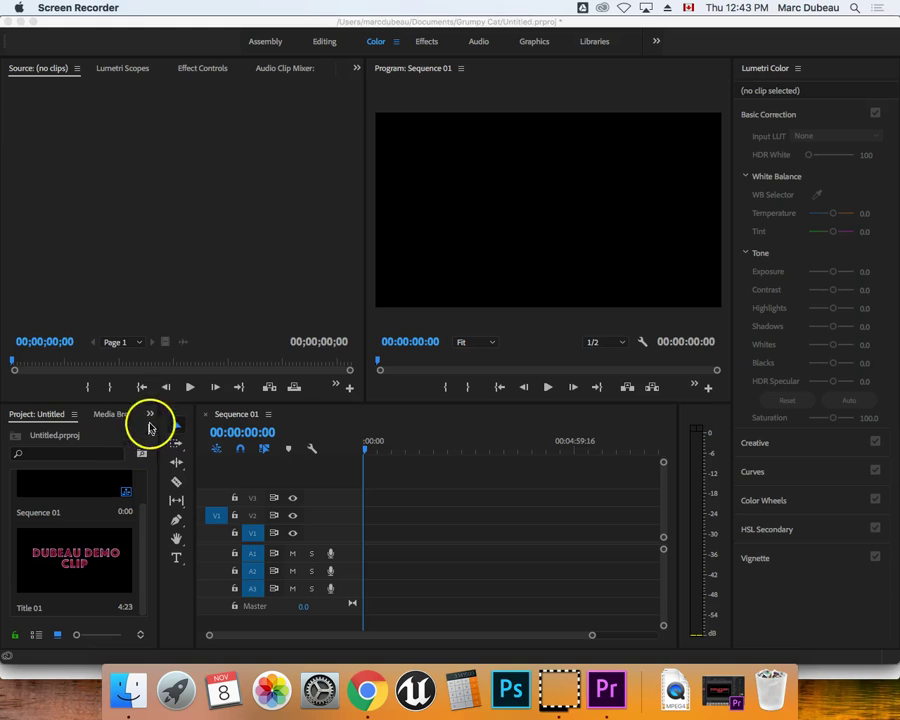
pyautogui.click(150, 416)
pyautogui.click(150, 416)
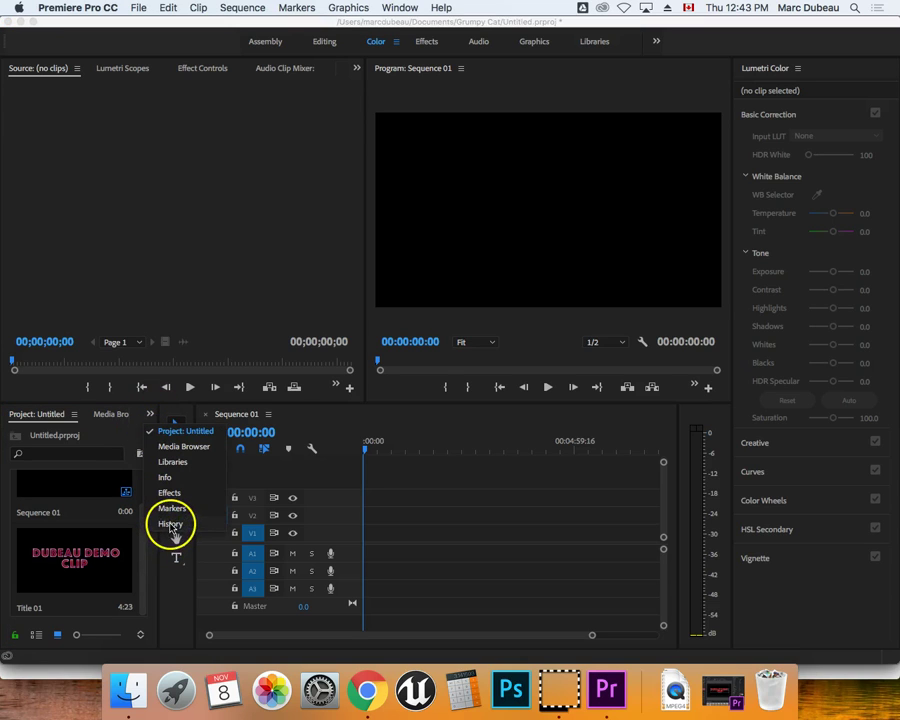
pyautogui.click(184, 430)
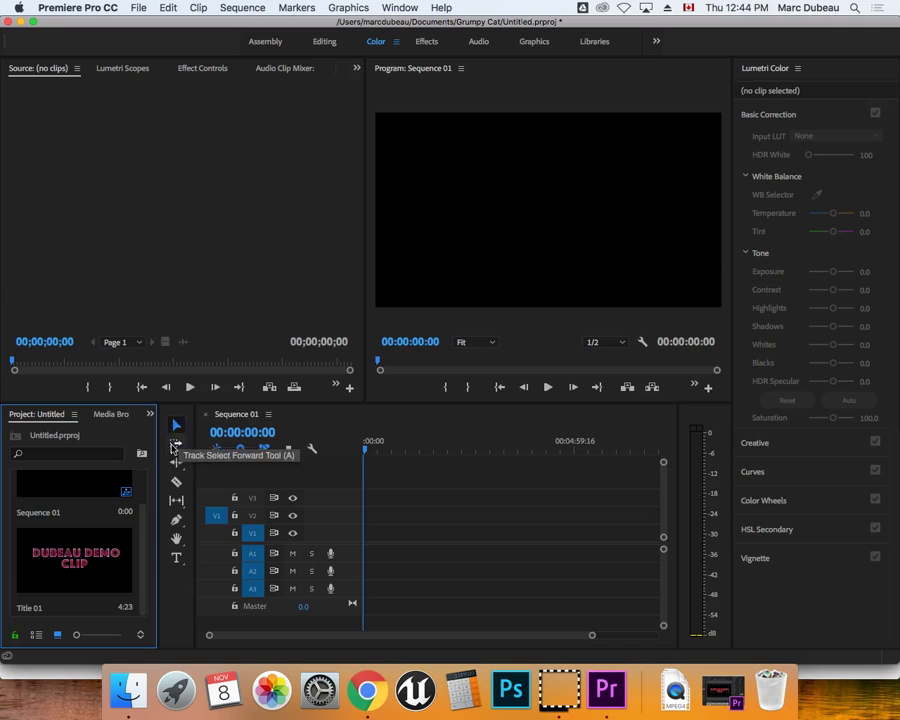
pyautogui.click(138, 8)
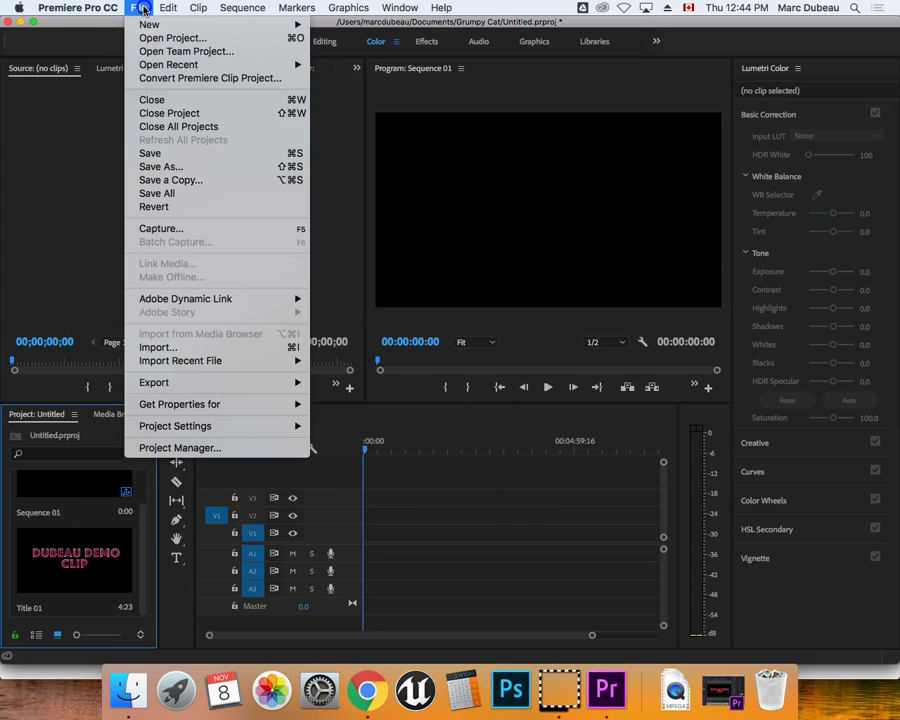
# Use Save As to store the project as Demo clip dubeau 3d in the Grumpy Cat folder.
pyautogui.click(197, 176)
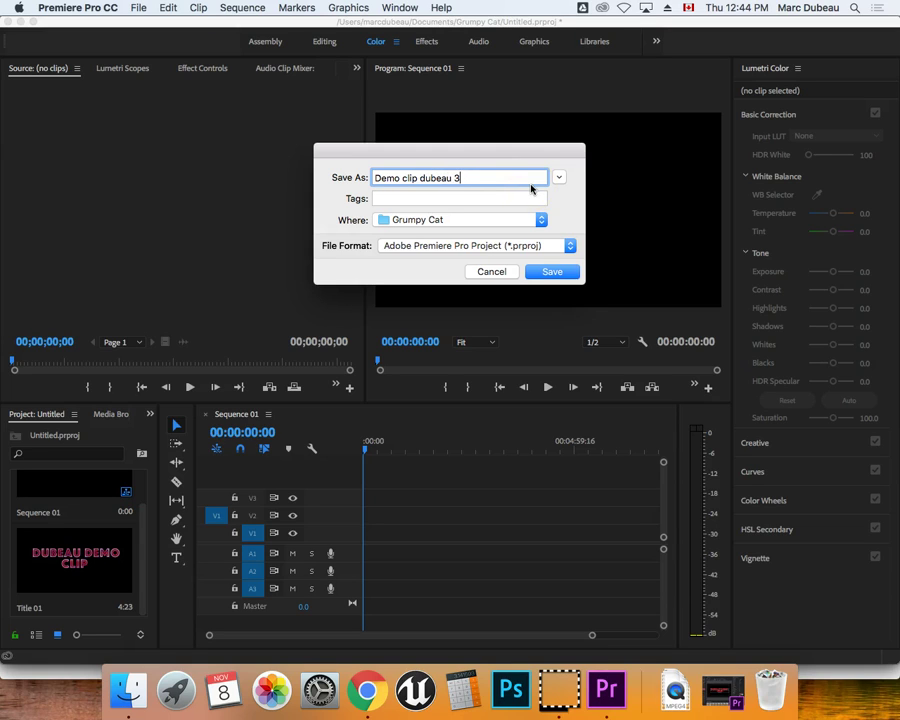
pyautogui.click(554, 271)
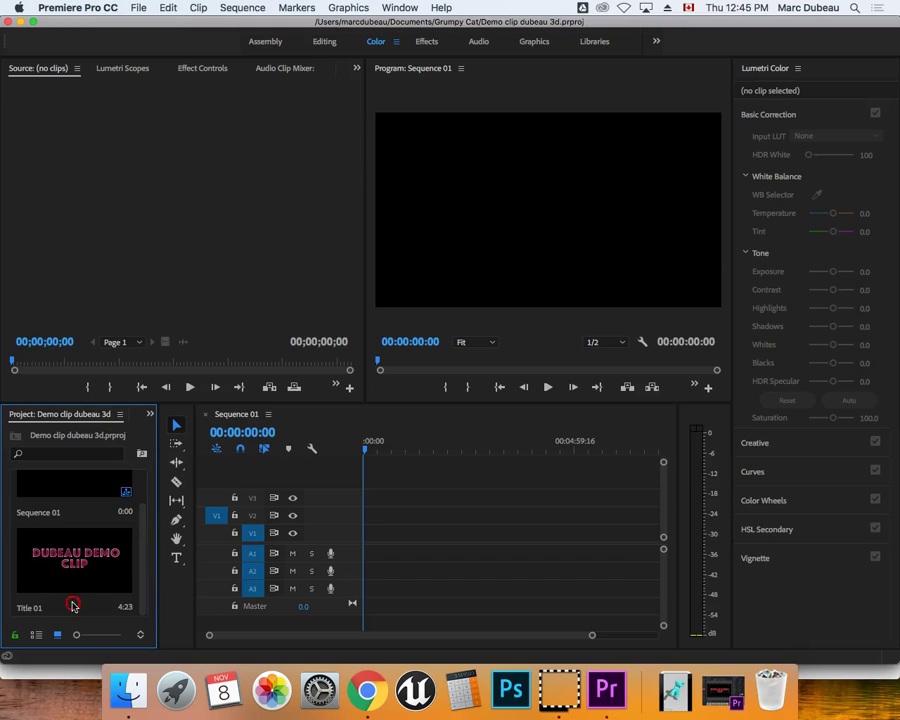
# Switch the Project panel to list view.
pyautogui.rightClick(72, 606)
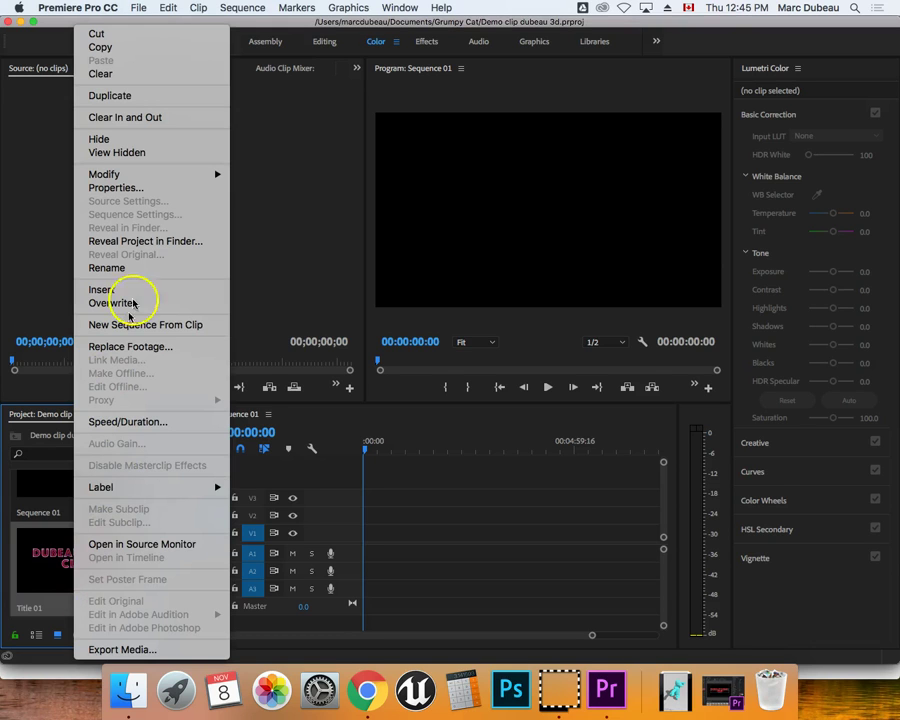
pyautogui.click(34, 634)
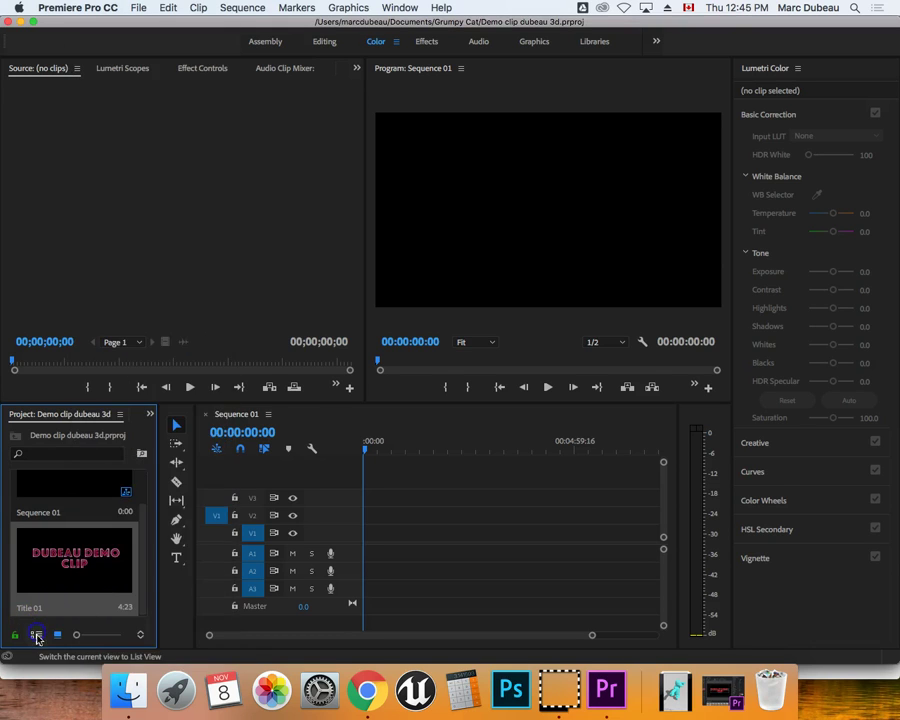
pyautogui.click(36, 636)
# Import dancing robot thingy.mp4 and the three Screen Shot PNGs from Downloads.
pyautogui.rightClick(55, 532)
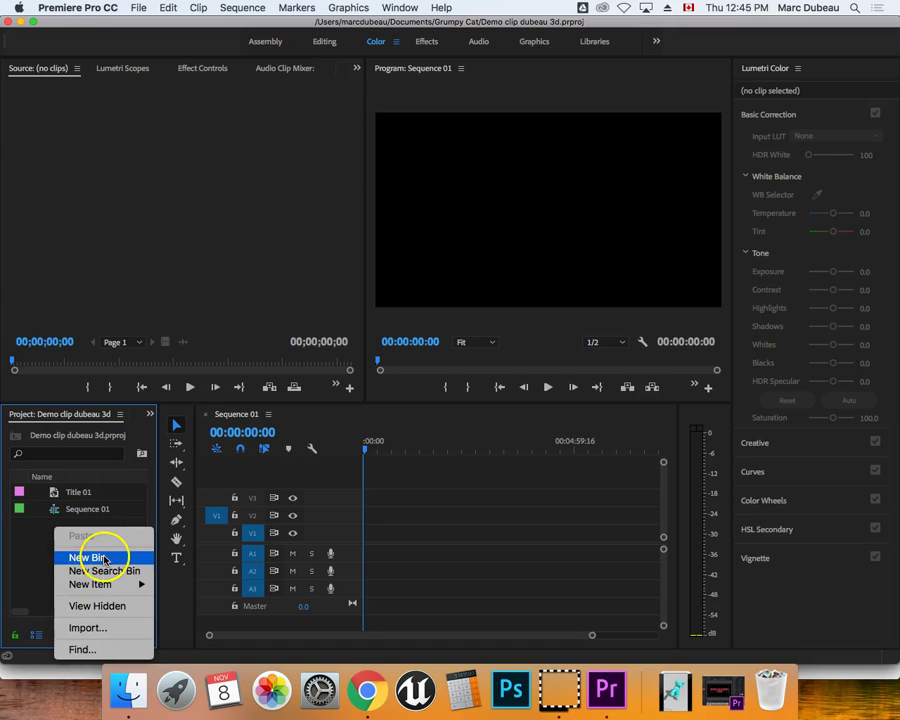
pyautogui.click(100, 627)
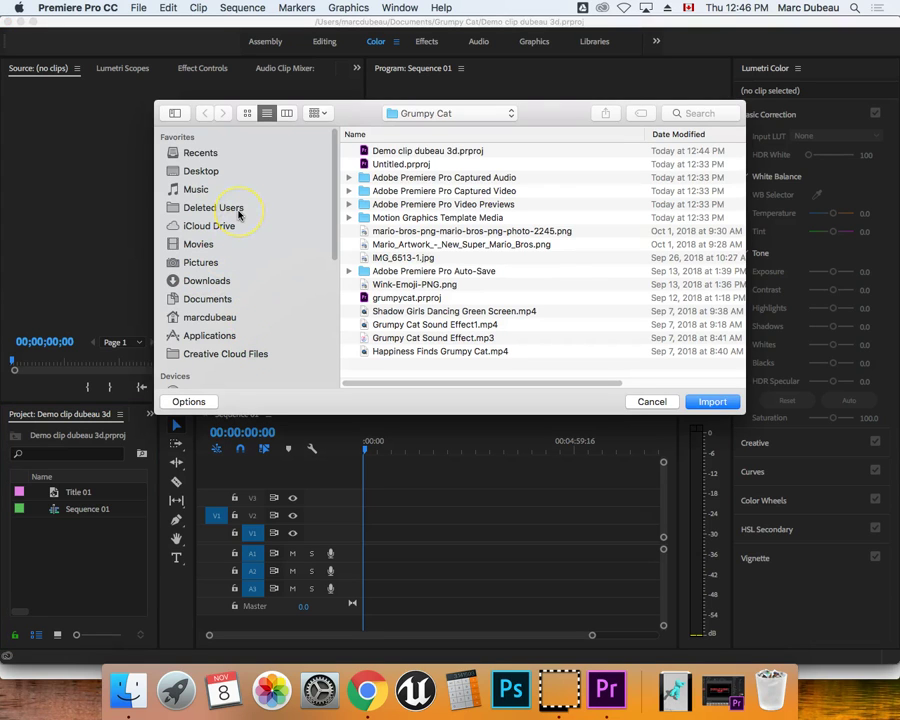
pyautogui.click(208, 286)
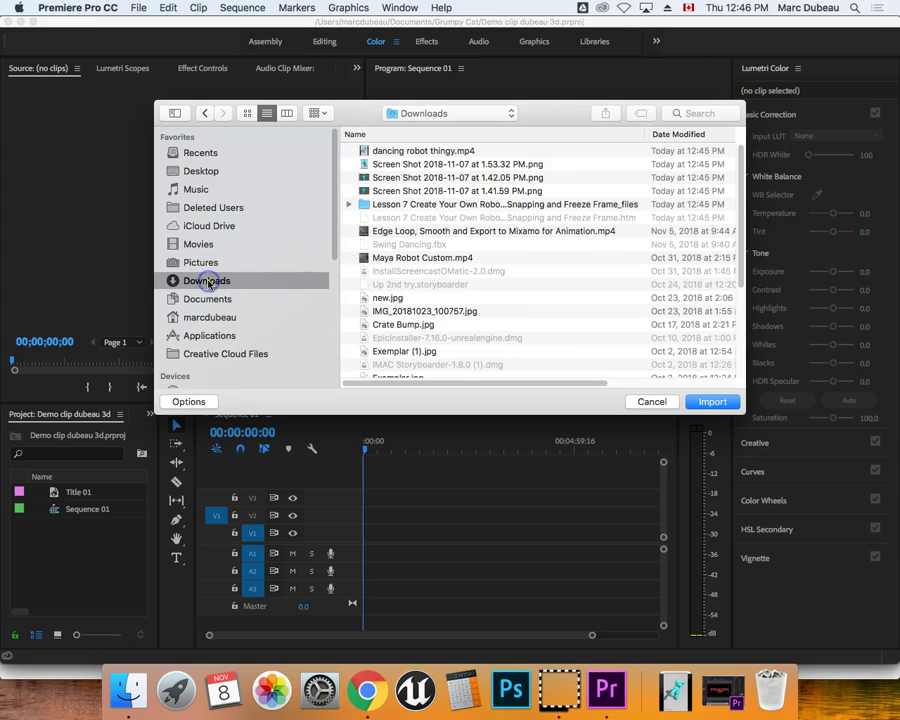
pyautogui.click(431, 152)
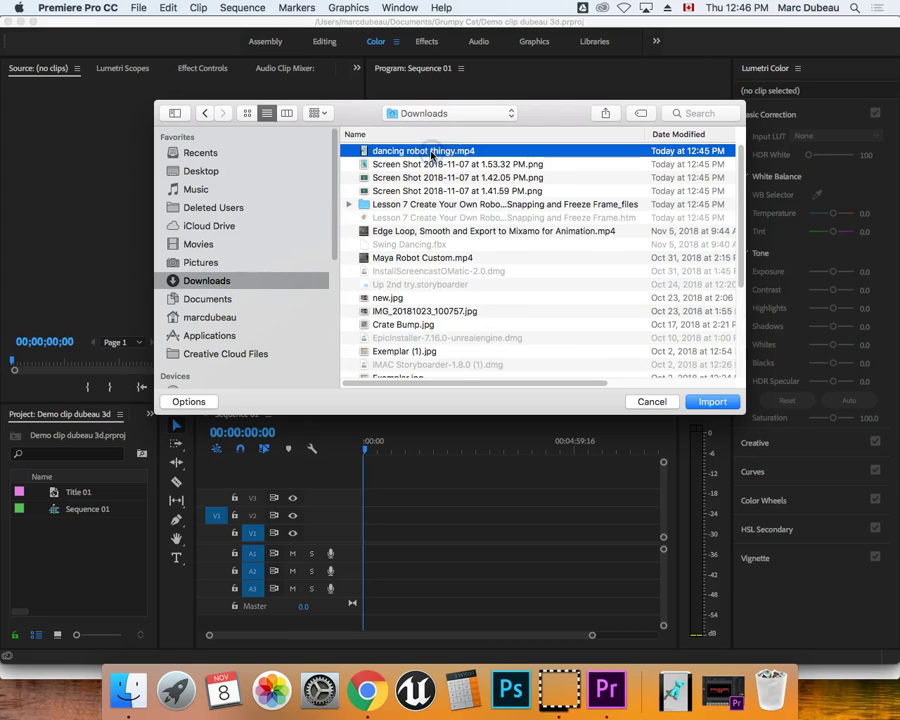
pyautogui.keyDown('super'); pyautogui.click(423, 191); pyautogui.keyUp('super')
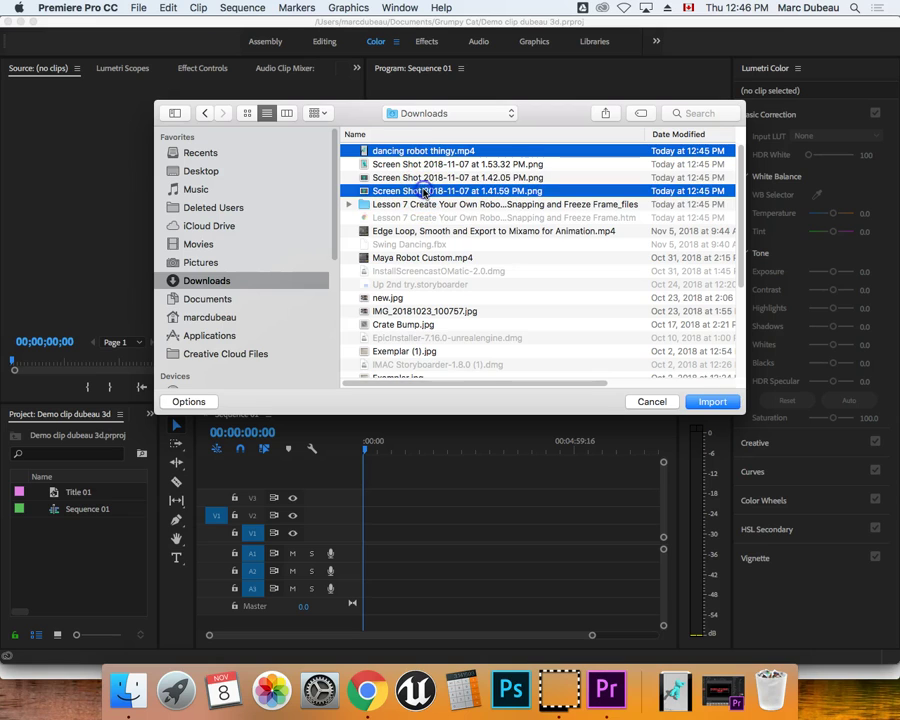
pyautogui.click(432, 163)
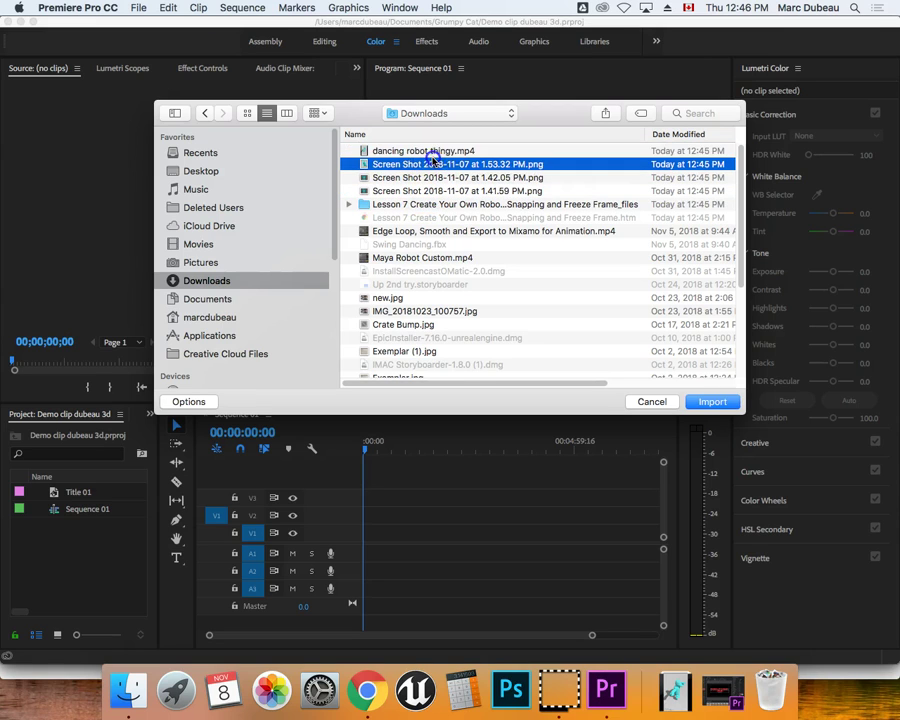
pyautogui.click(432, 152)
pyautogui.keyDown('shift'); pyautogui.click(442, 192); pyautogui.keyUp('shift')
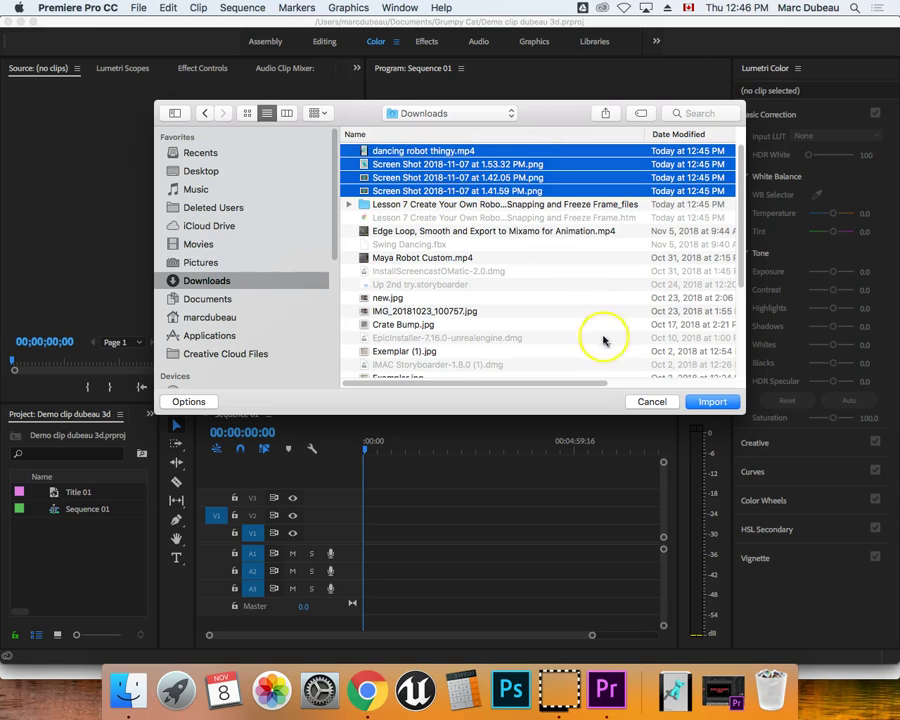
pyautogui.click(712, 401)
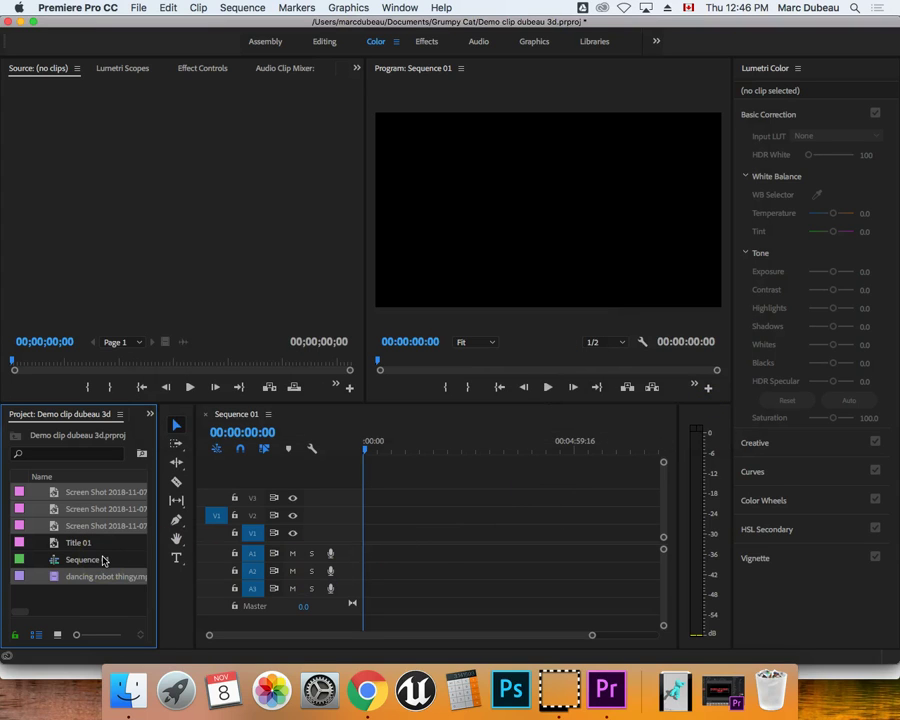
# Place Title 01 at the start of V1 and pick the third screenshot to follow it.
pyautogui.click(86, 523)
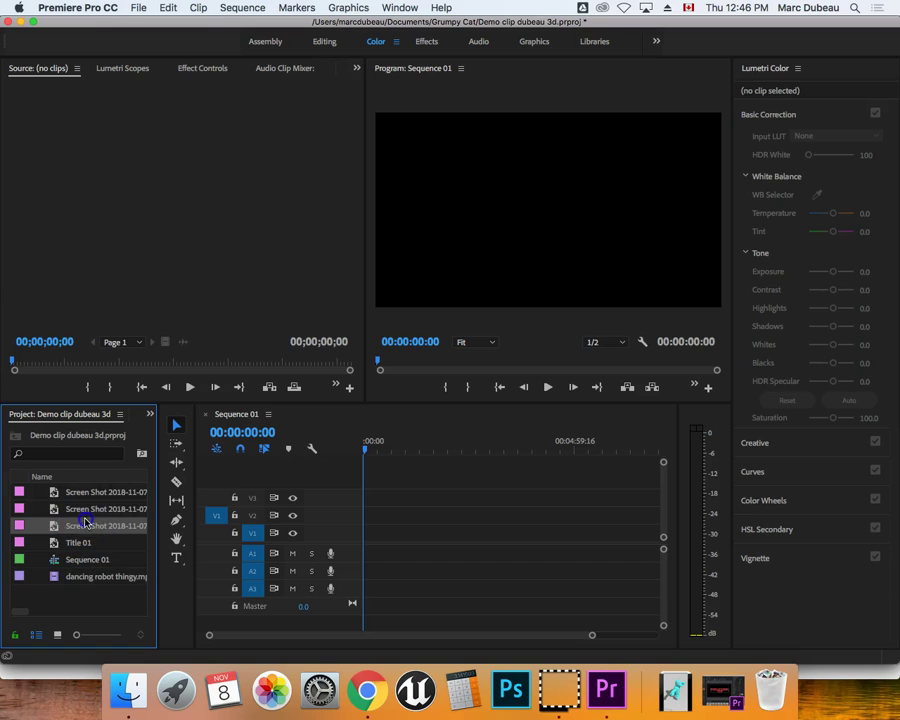
pyautogui.click(125, 510)
pyautogui.moveTo(381, 533)
pyautogui.mouseDown()
pyautogui.moveTo(93, 527)
pyautogui.moveTo(400, 534)
pyautogui.moveTo(368, 536)
pyautogui.mouseUp()
pyautogui.moveTo(591, 635); pyautogui.dragTo(474, 633)
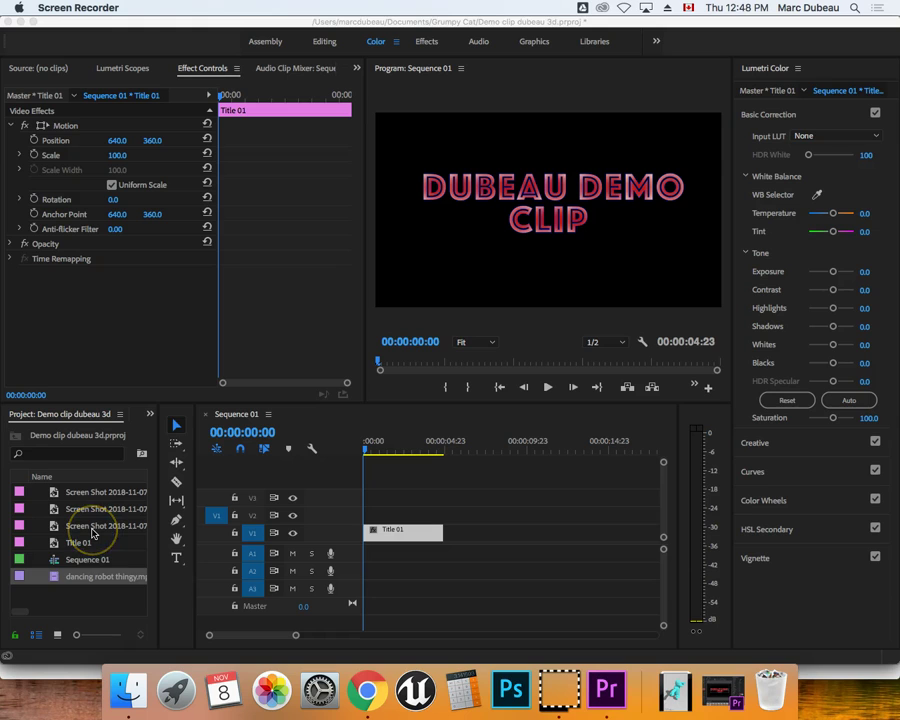
pyautogui.click(91, 530)
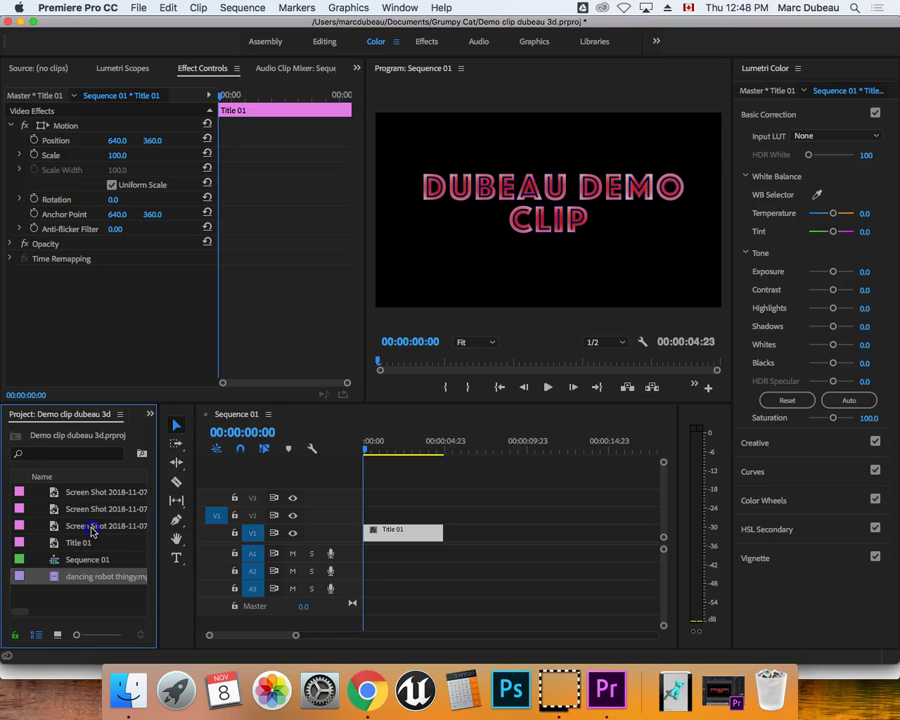
pyautogui.click(91, 530)
pyautogui.moveTo(91, 530); pyautogui.dragTo(452, 528)
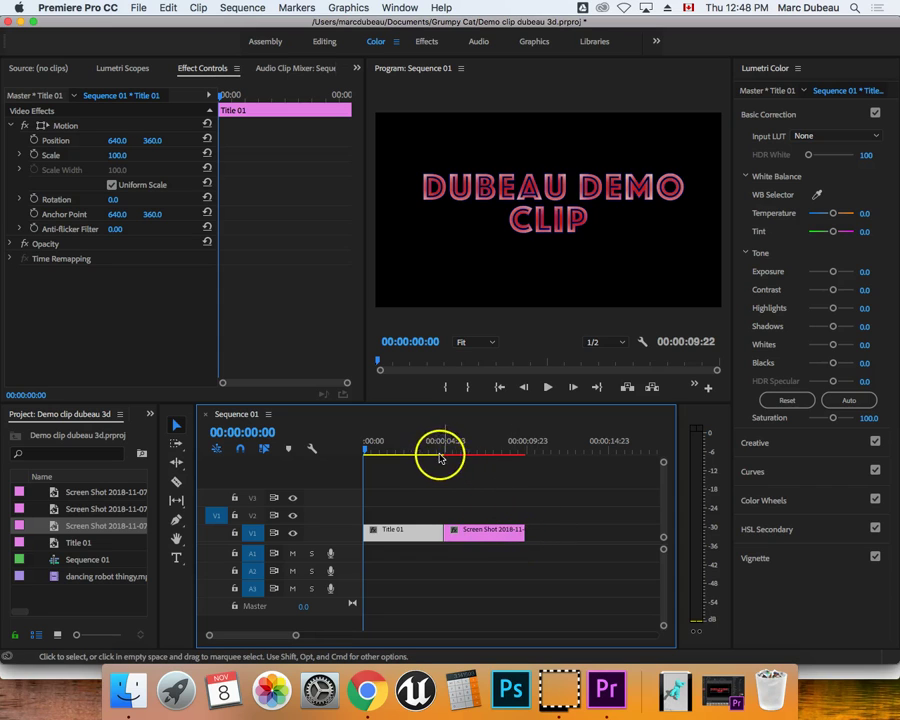
pyautogui.press('space')
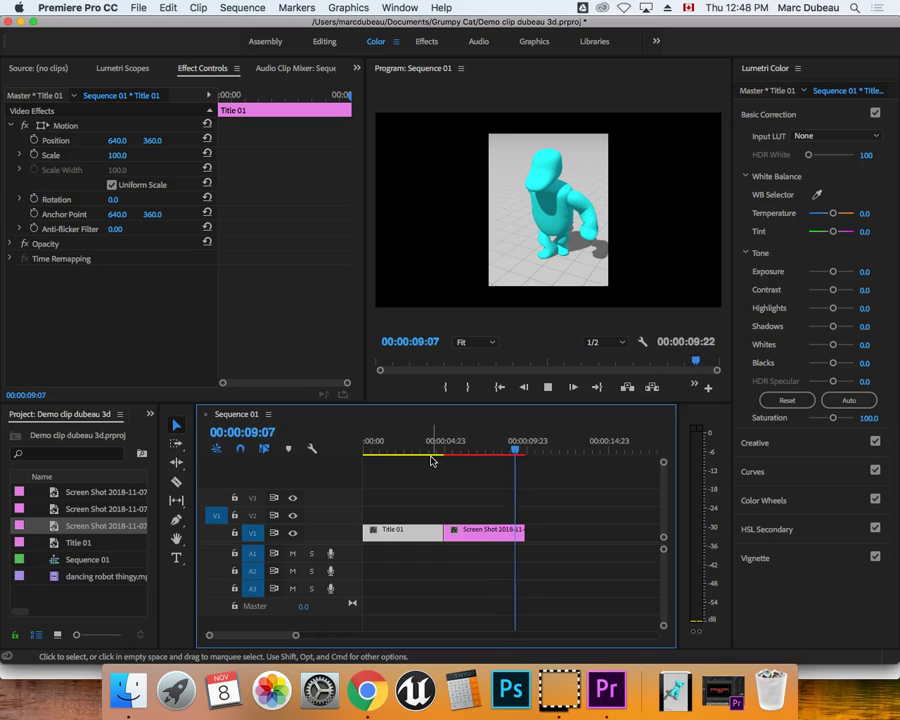
pyautogui.click(412, 499)
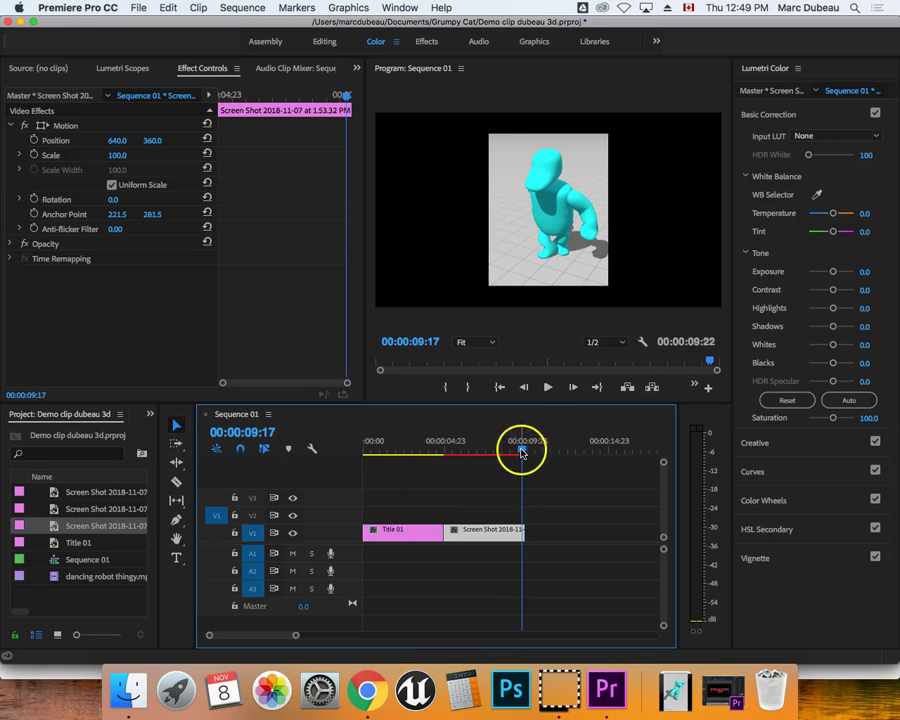
pyautogui.moveTo(520, 451); pyautogui.dragTo(446, 457)
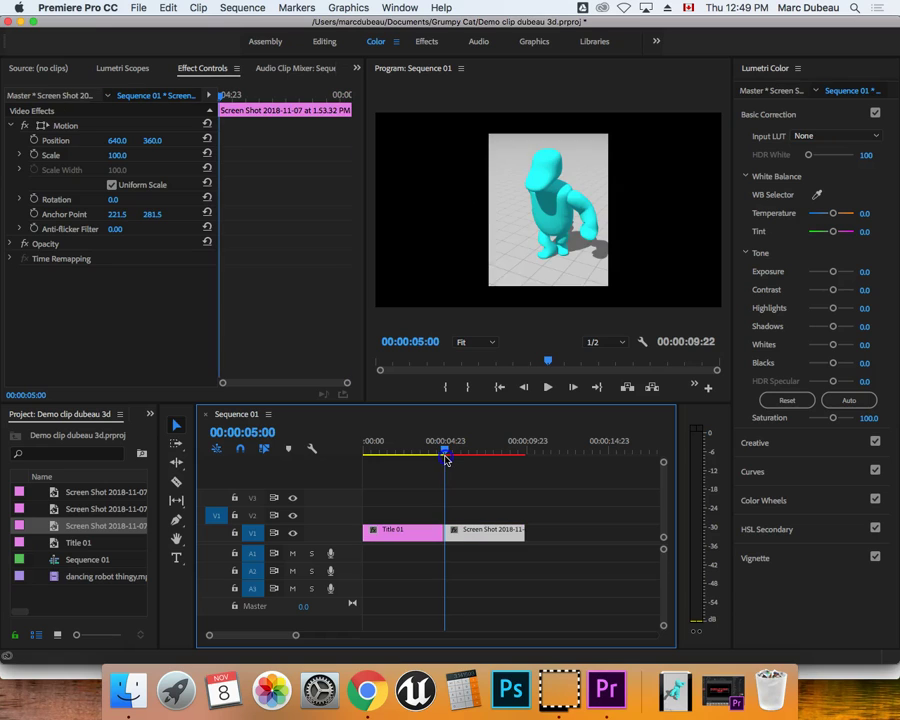
# Show the screenshot clip's Effect Controls with the playhead at its first frames.
pyautogui.click(216, 70)
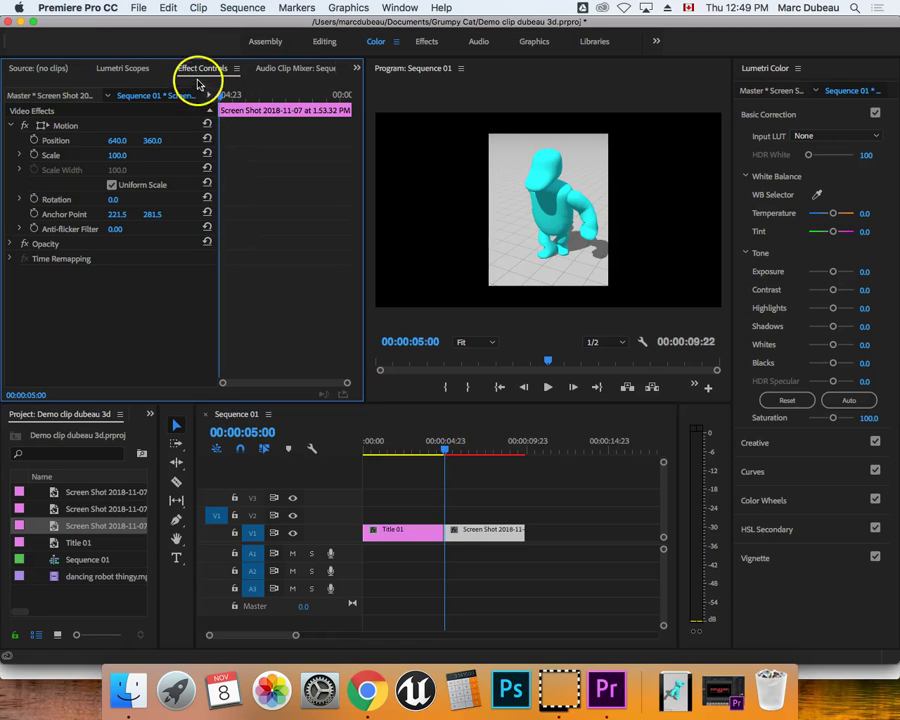
pyautogui.click(358, 70)
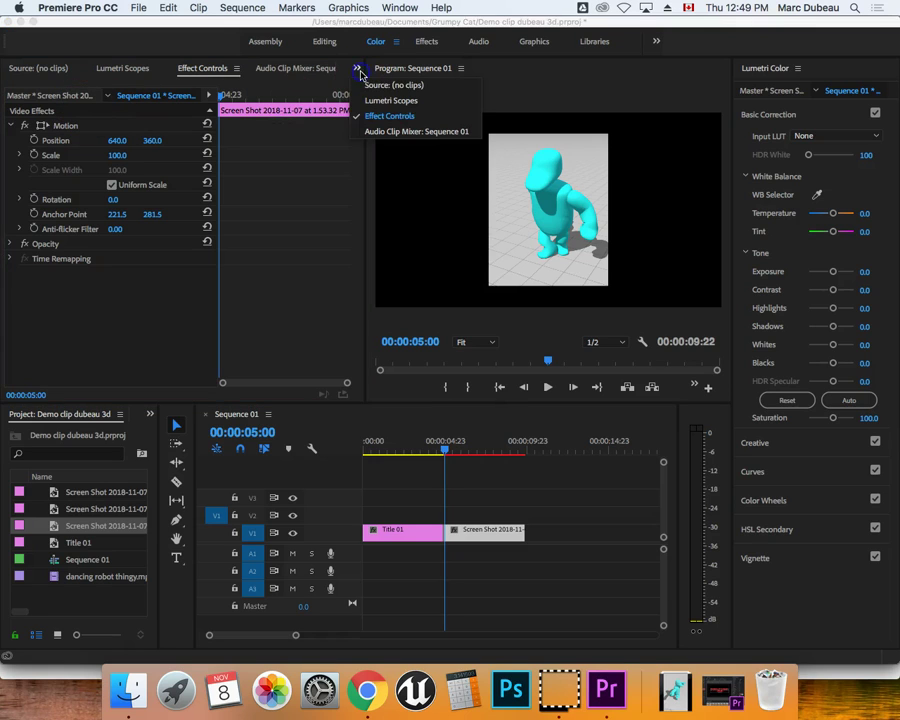
pyautogui.click(222, 68)
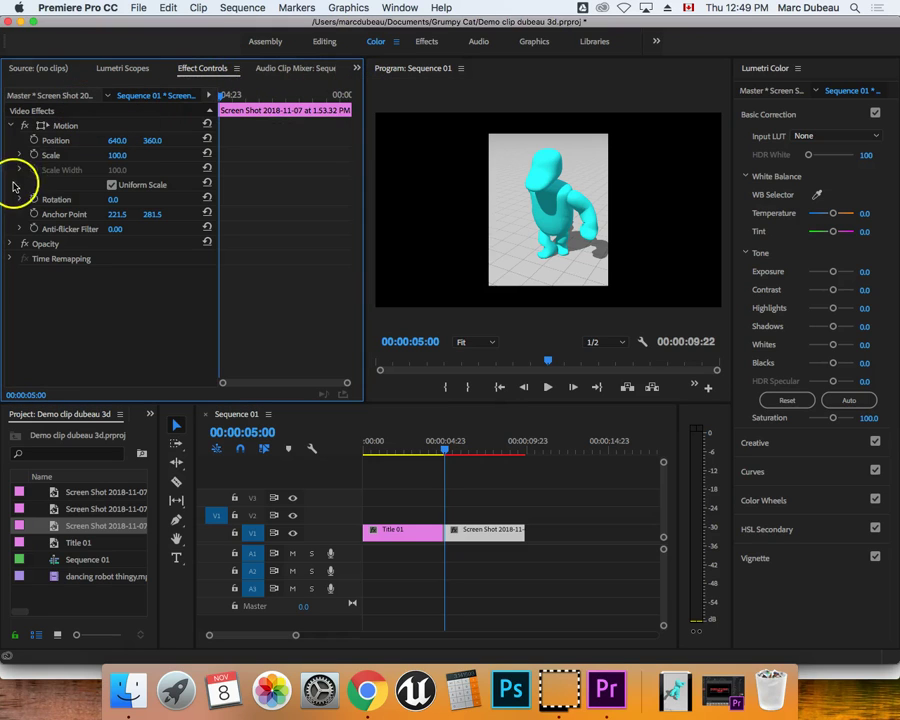
pyautogui.click(449, 445)
pyautogui.click(480, 532)
pyautogui.click(419, 530)
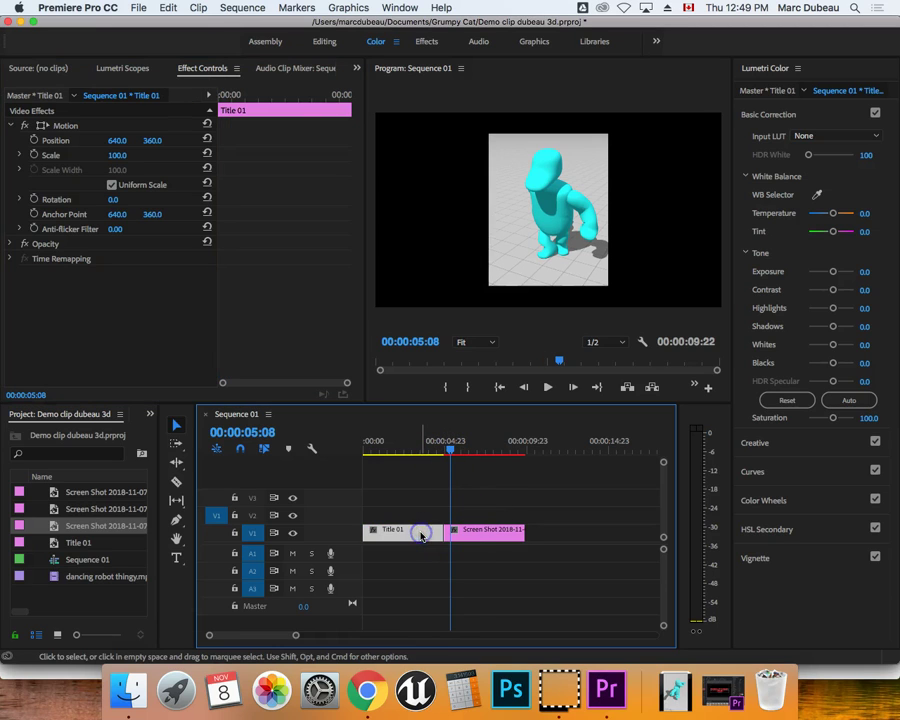
pyautogui.click(476, 532)
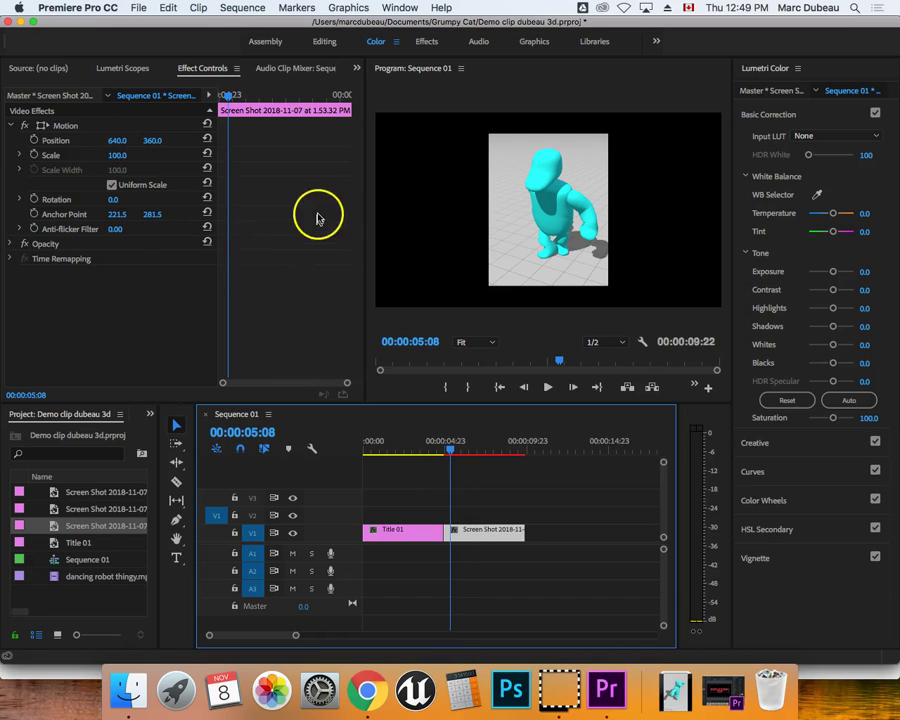
pyautogui.moveTo(451, 449); pyautogui.dragTo(447, 453)
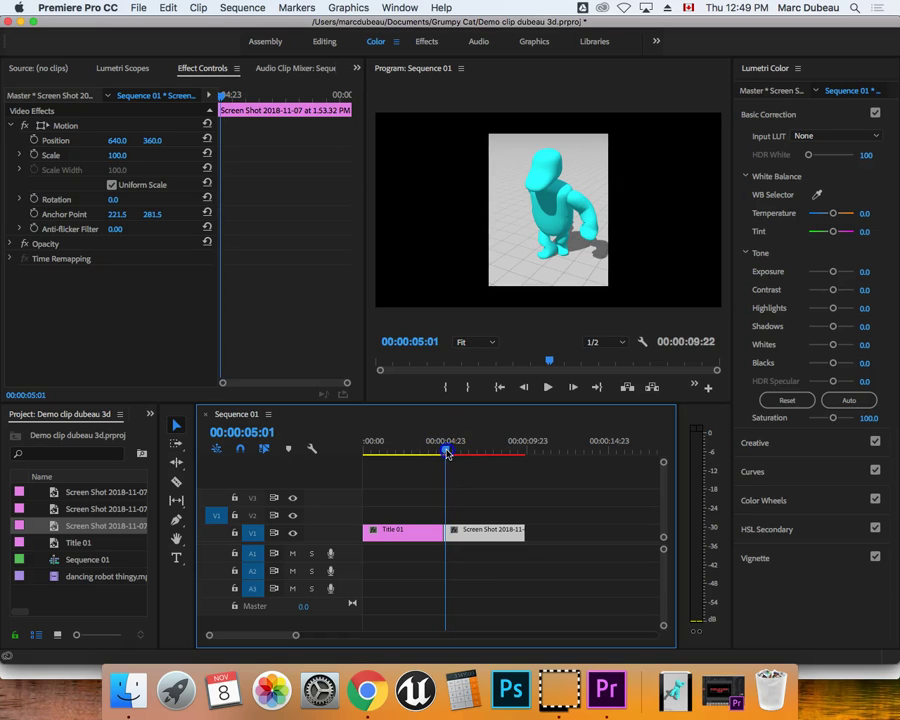
# Keyframe Scale at 100 at the clip start and raise it to 146 later.
pyautogui.click(19, 155)
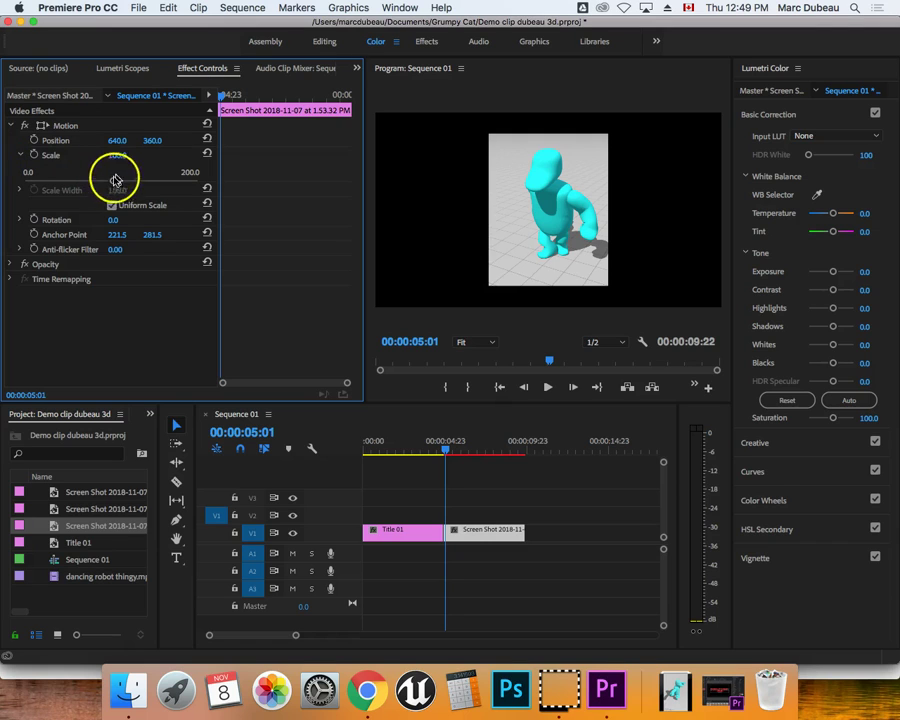
pyautogui.click(34, 156)
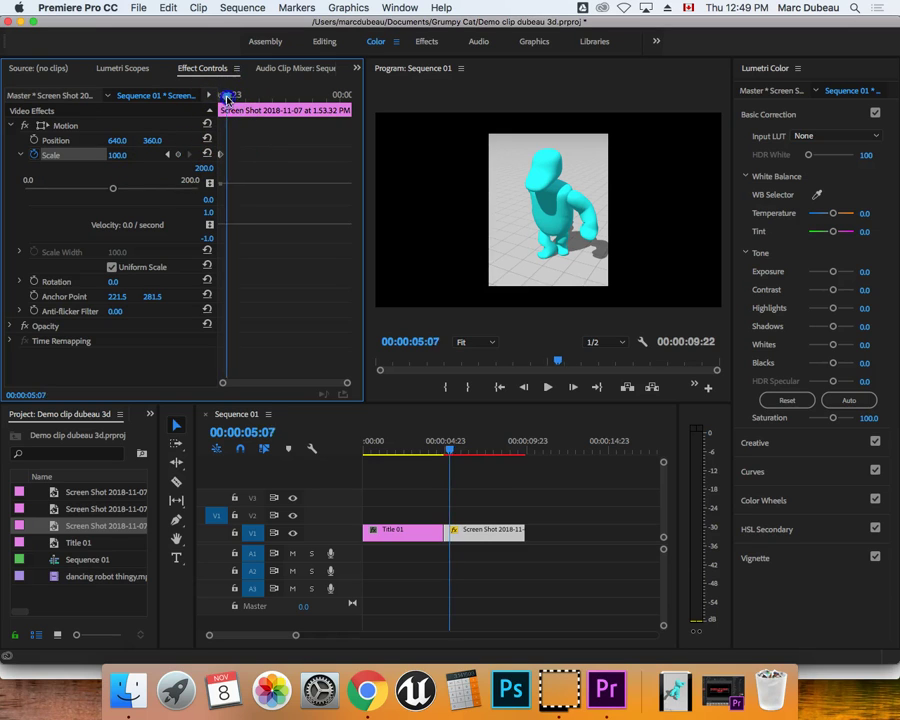
pyautogui.moveTo(228, 97); pyautogui.dragTo(316, 97)
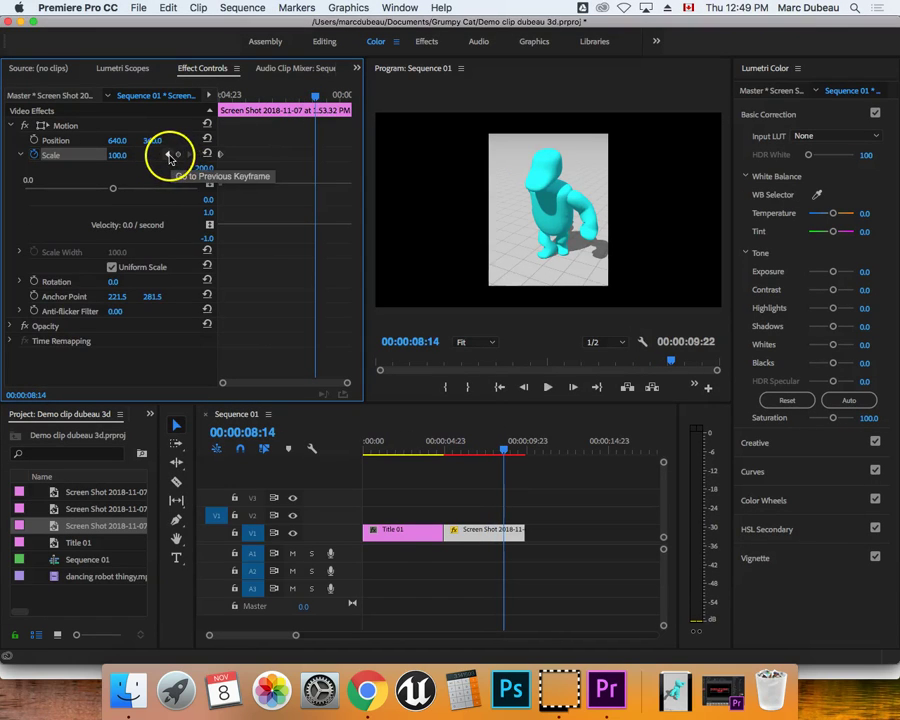
pyautogui.click(117, 155)
pyautogui.write('140')
pyautogui.press('Return')
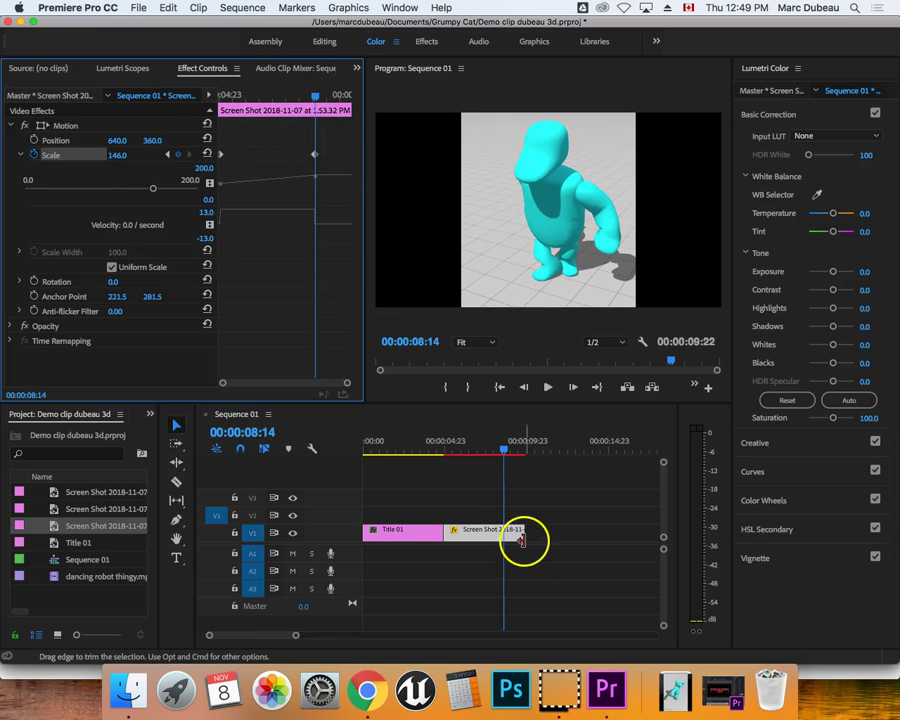
# Trim the screenshot to end at 00:00:08:14 and play back the zoom from the title.
pyautogui.moveTo(518, 537); pyautogui.dragTo(503, 536)
pyautogui.click(505, 456)
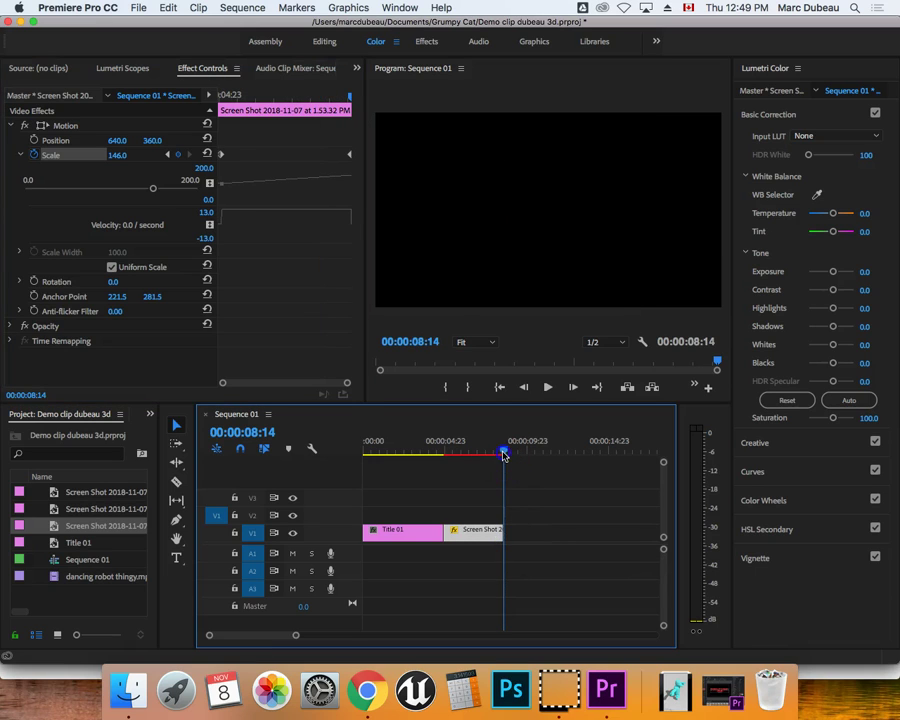
pyautogui.moveTo(505, 455); pyautogui.dragTo(405, 453)
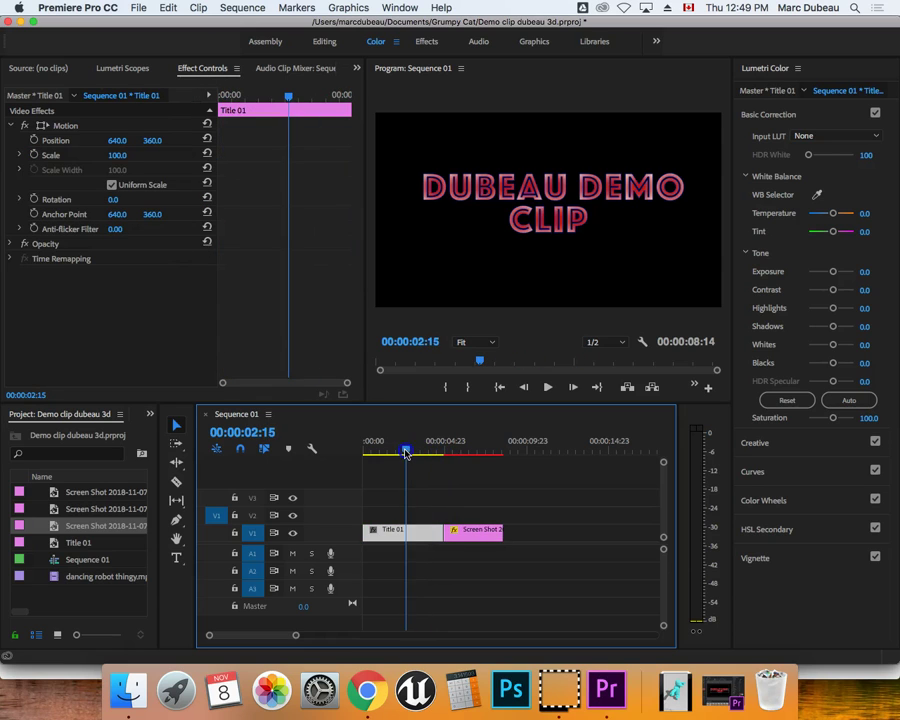
pyautogui.press('space')
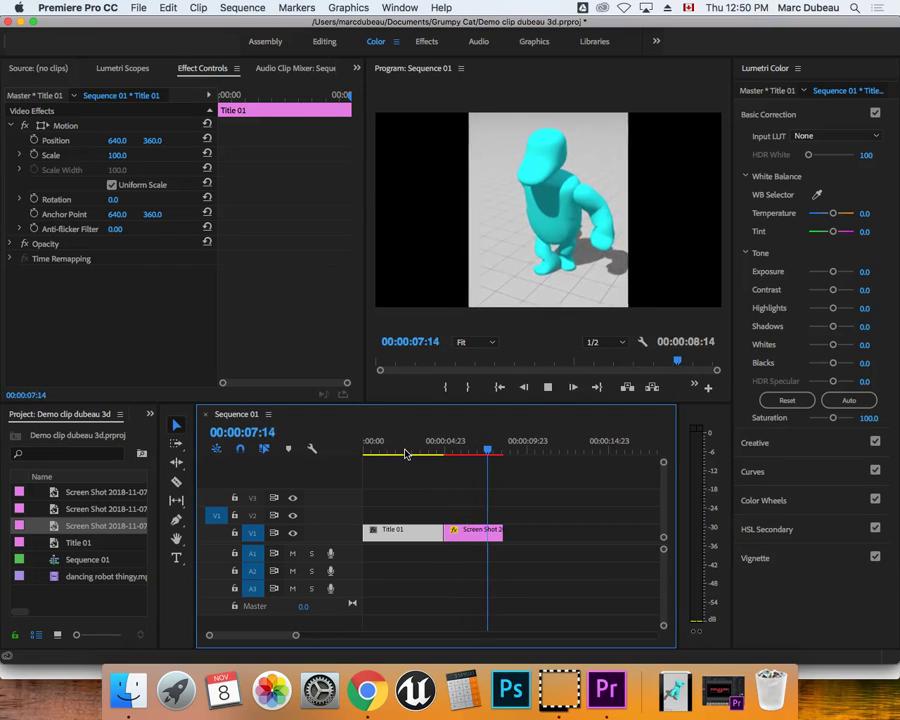
pyautogui.press('space')
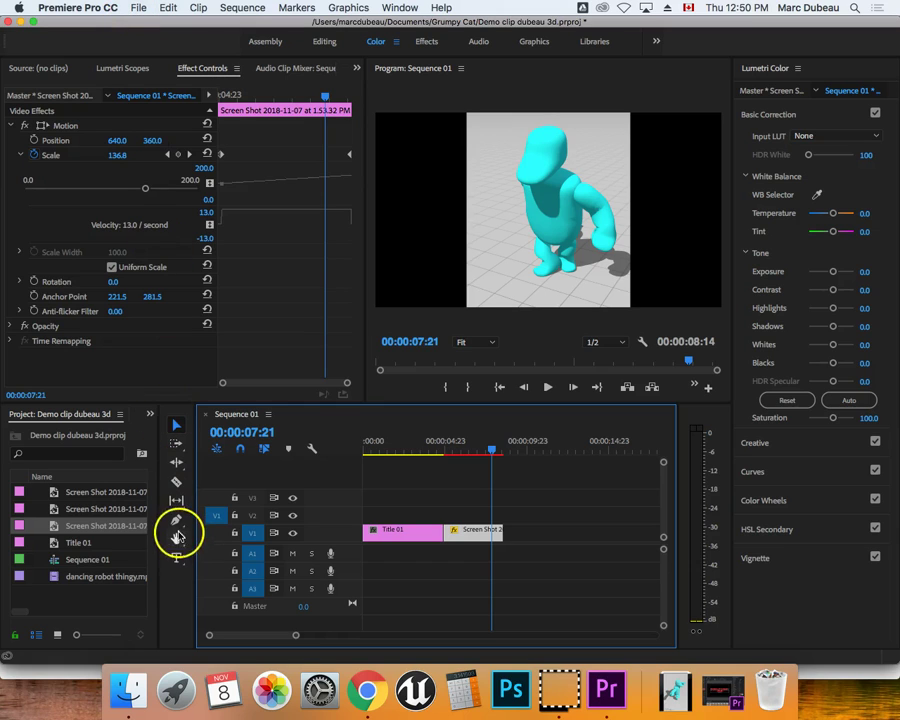
# With the Type tool, type 'Robot Enemy' over the robot screenshot in the Program Monitor.
pyautogui.click(176, 560)
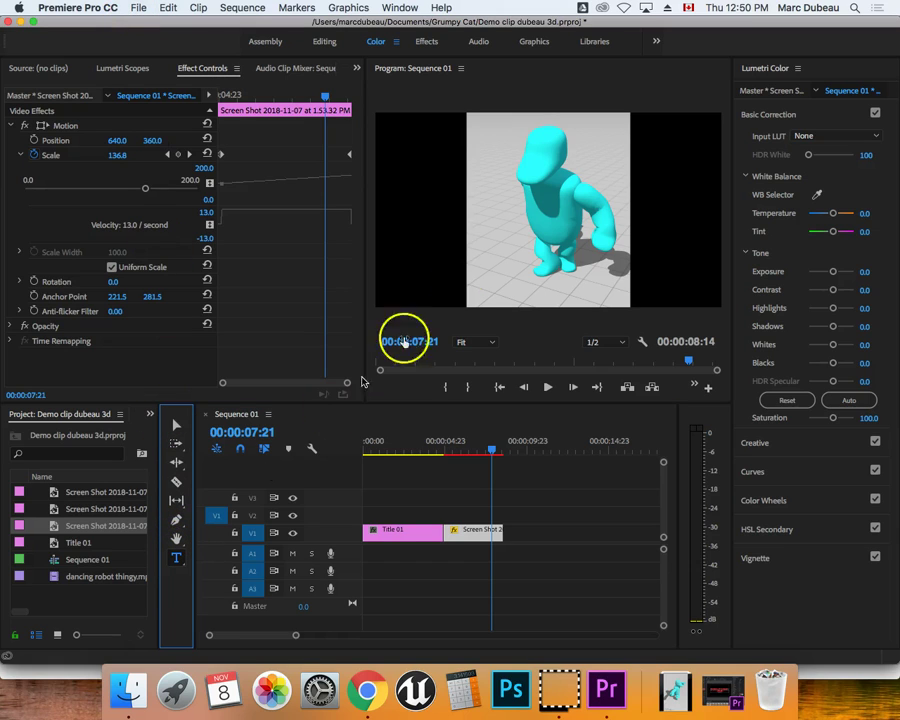
pyautogui.click(427, 279)
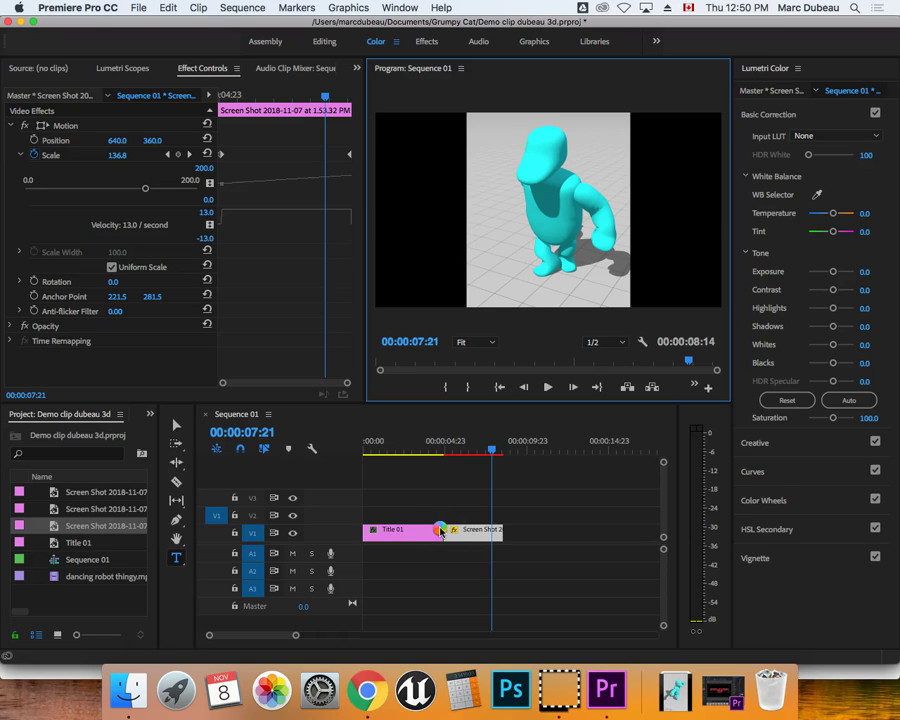
pyautogui.click(433, 272)
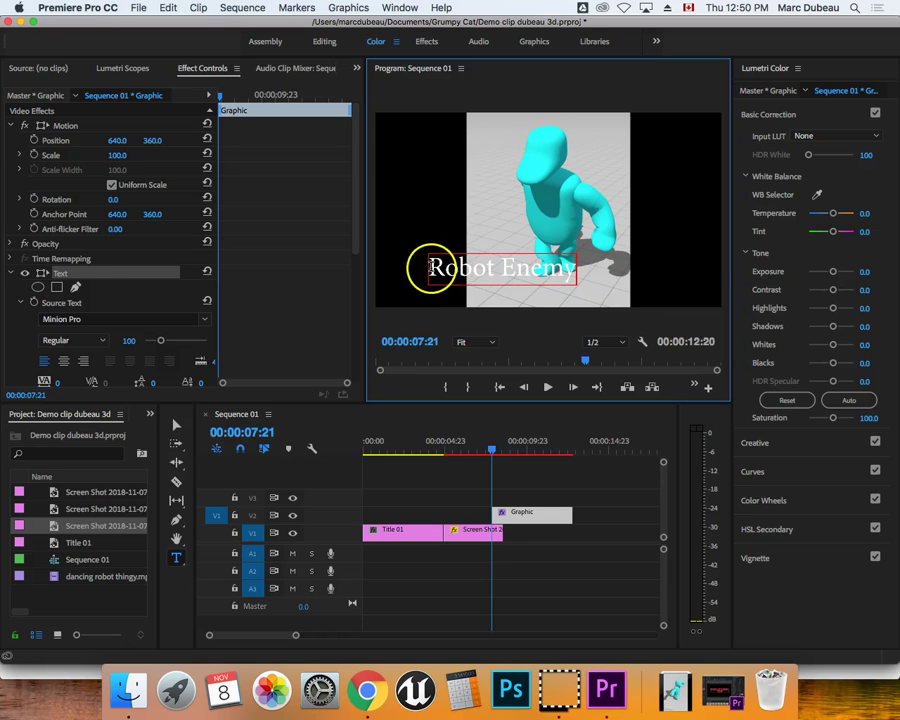
# Select the Robot Enemy text and give it a dark red fill.
pyautogui.moveTo(430, 268); pyautogui.dragTo(576, 274)
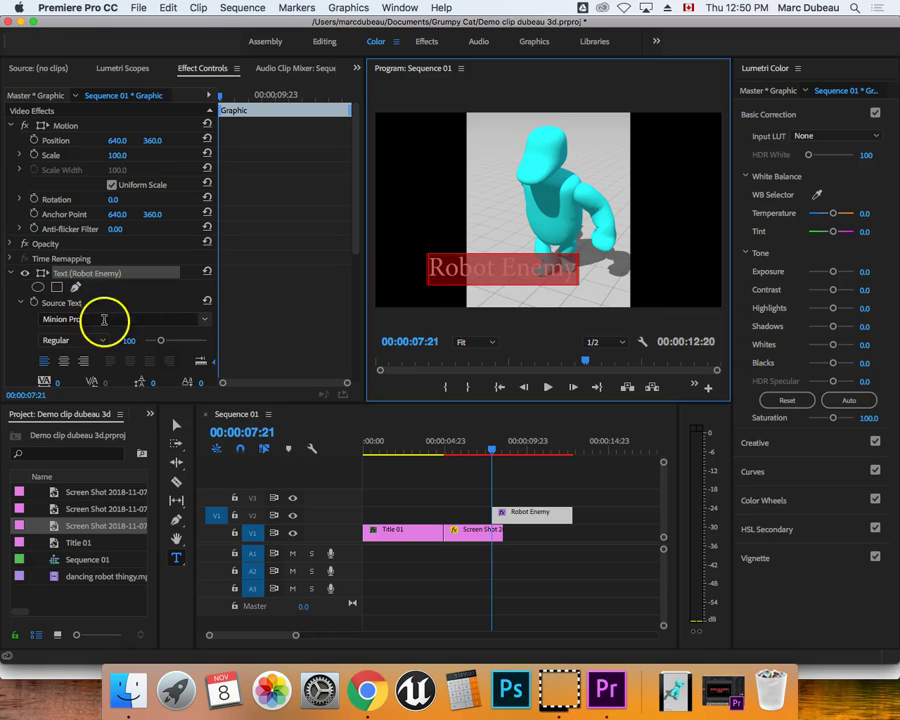
pyautogui.scroll(-5, 104, 330)
pyautogui.click(72, 295)
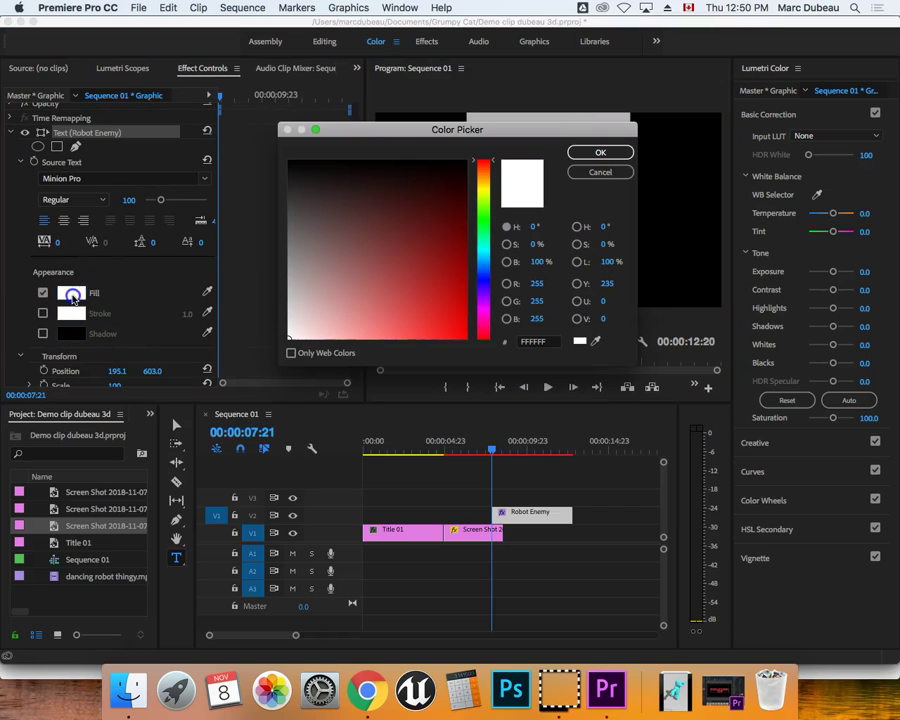
pyautogui.click(449, 290)
pyautogui.click(596, 152)
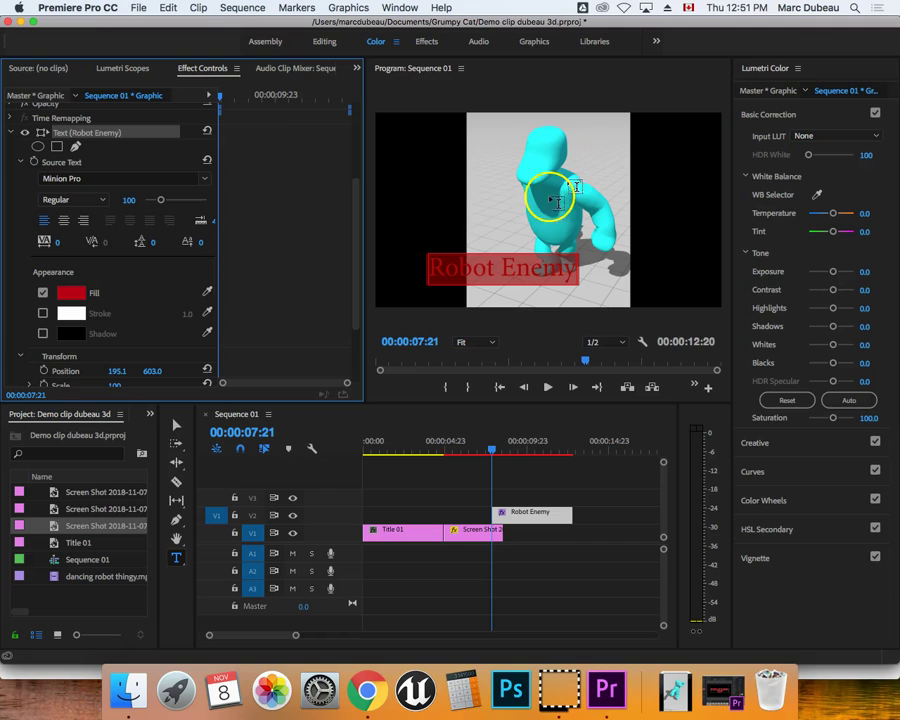
# Add an off-white EFE5E5 stroke of width 23 around the caption.
pyautogui.scroll(-2, 110, 317)
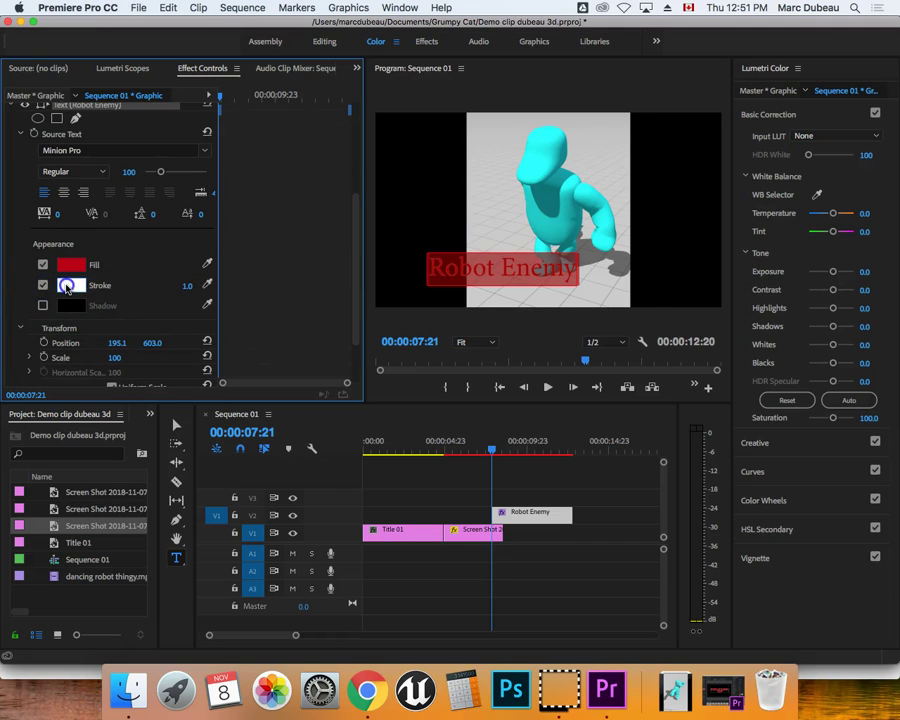
pyautogui.click(67, 287)
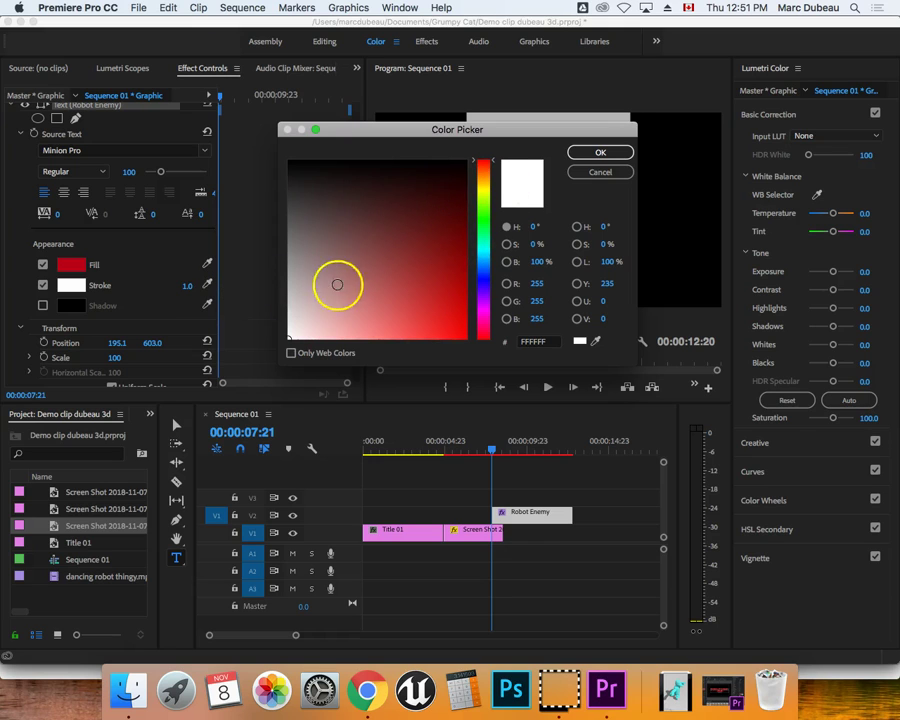
pyautogui.click(294, 327)
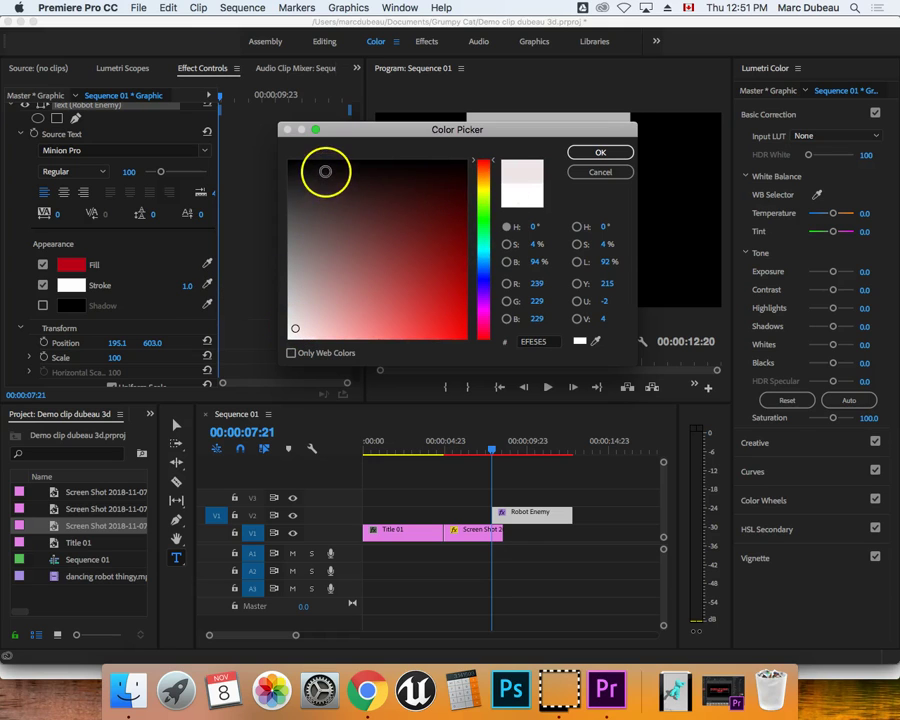
pyautogui.click(599, 152)
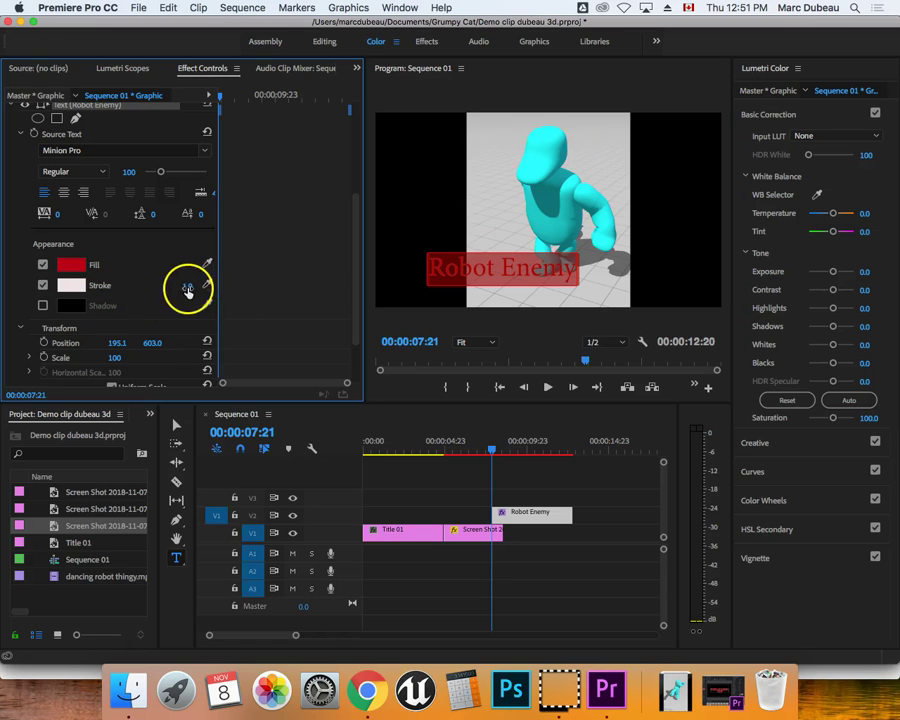
pyautogui.moveTo(187, 291); pyautogui.dragTo(187, 292)
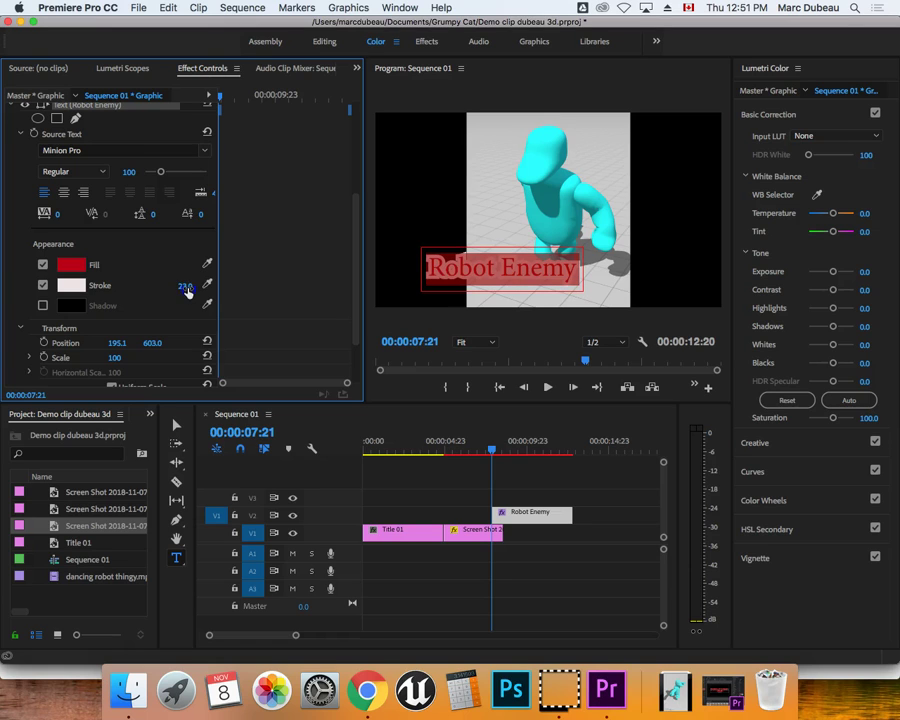
pyautogui.click(395, 231)
pyautogui.click(398, 264)
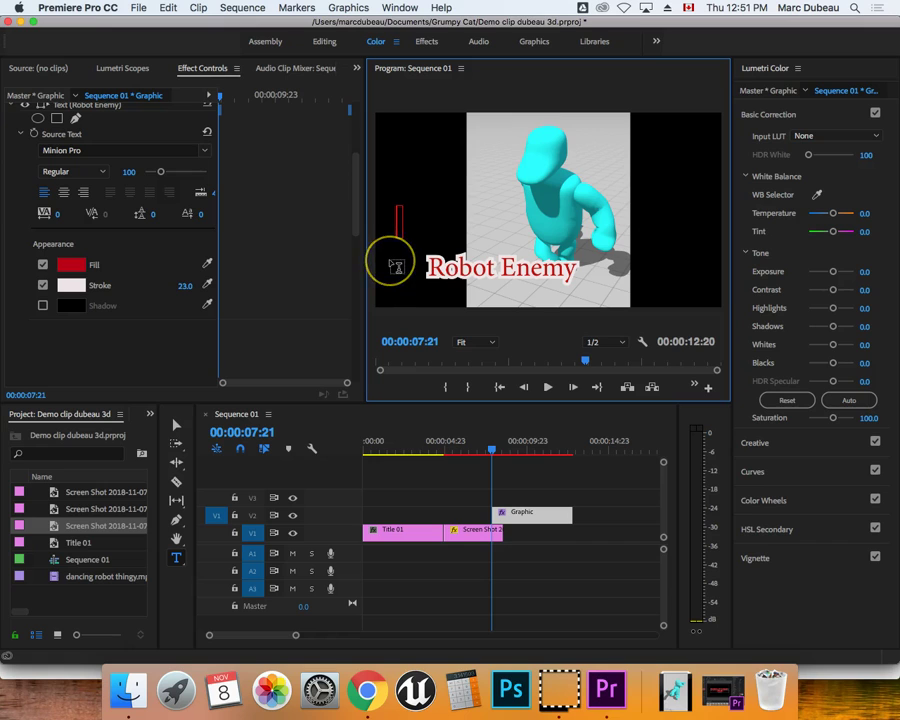
# Slide and trim the Robot Enemy graphic on V2 to match the screenshot, ending at 00:00:08:14.
pyautogui.click(451, 240)
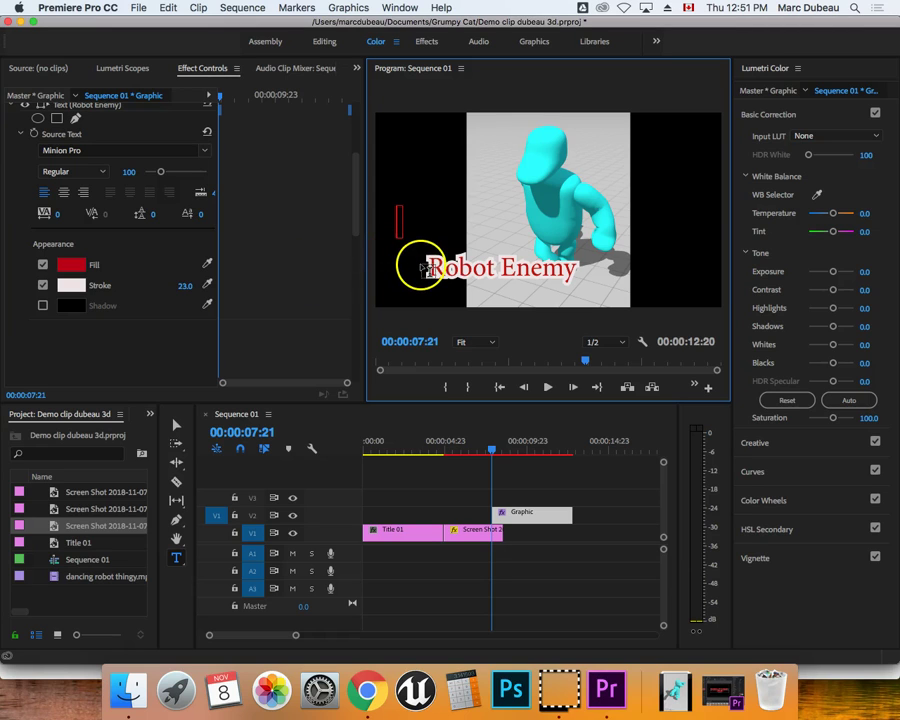
pyautogui.click(495, 450)
pyautogui.moveTo(495, 450); pyautogui.dragTo(469, 477)
pyautogui.moveTo(498, 516); pyautogui.dragTo(464, 516)
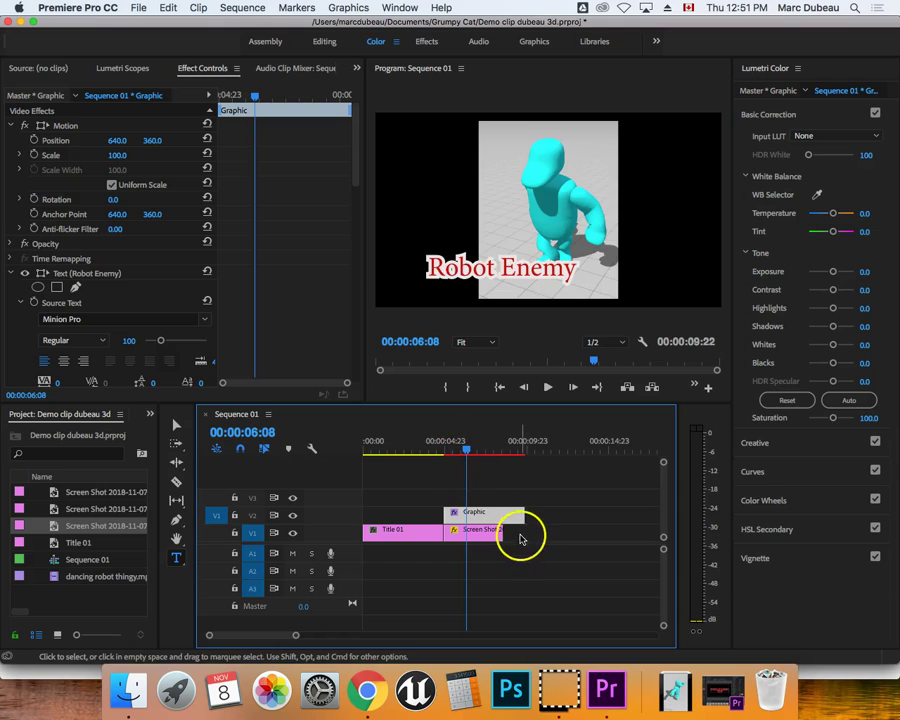
pyautogui.moveTo(524, 516); pyautogui.dragTo(501, 518)
pyautogui.moveTo(464, 448); pyautogui.dragTo(501, 454)
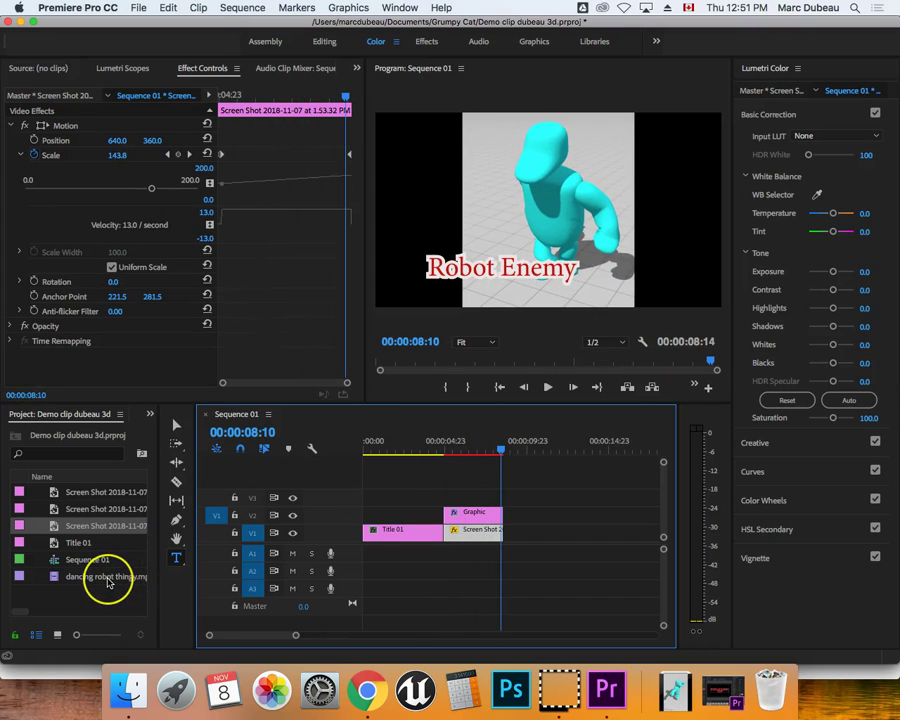
# Drop dancing robot thingy.mp4 onto V1 after the screenshot and play it back.
pyautogui.moveTo(108, 580); pyautogui.dragTo(504, 536)
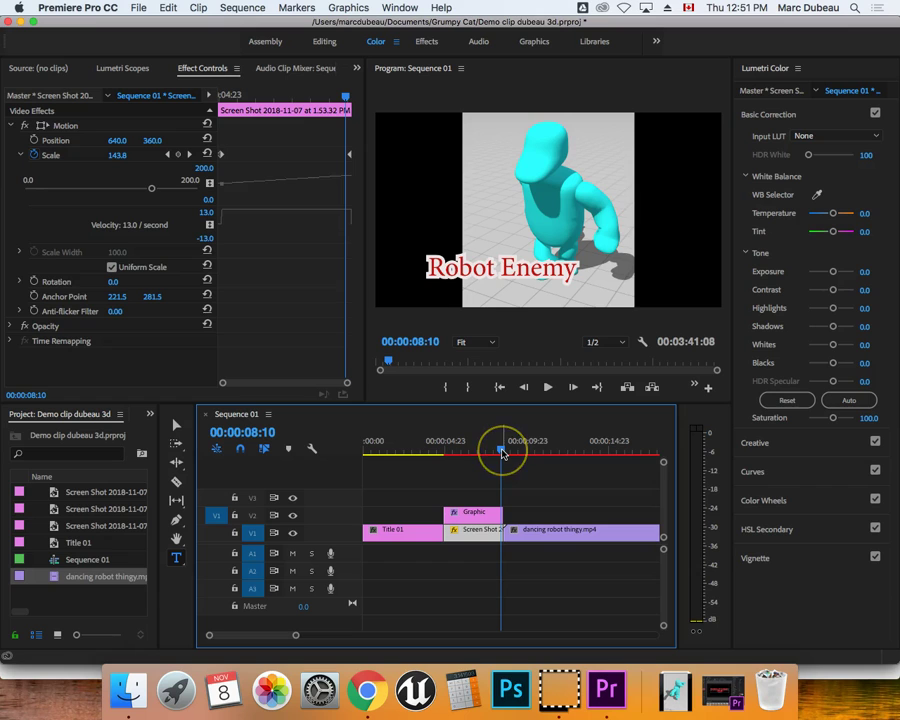
pyautogui.press('space')
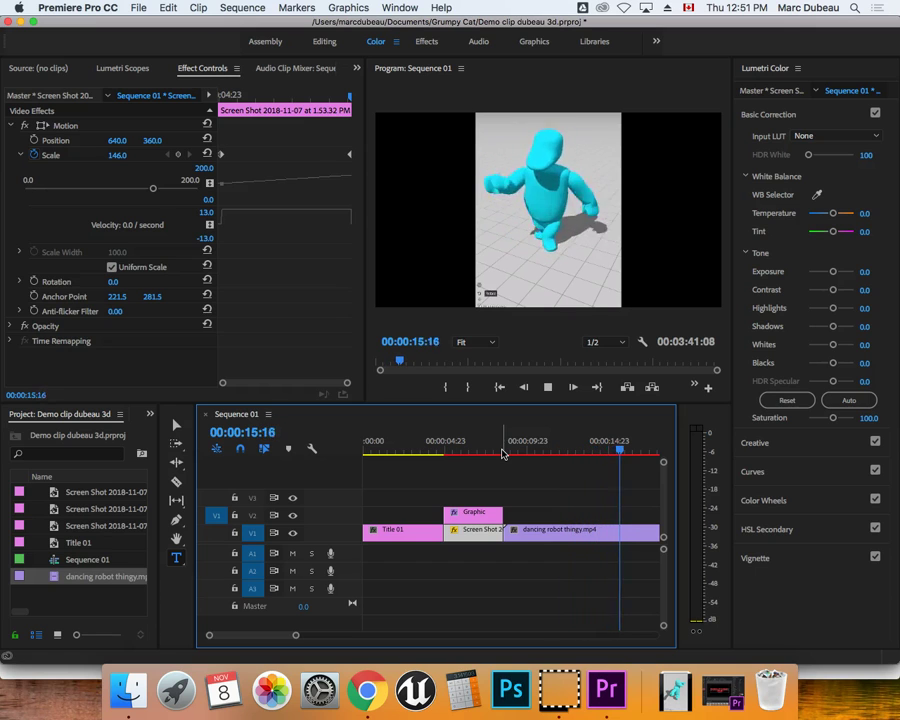
pyautogui.press('ctrl+super+f')
pyautogui.press('space')
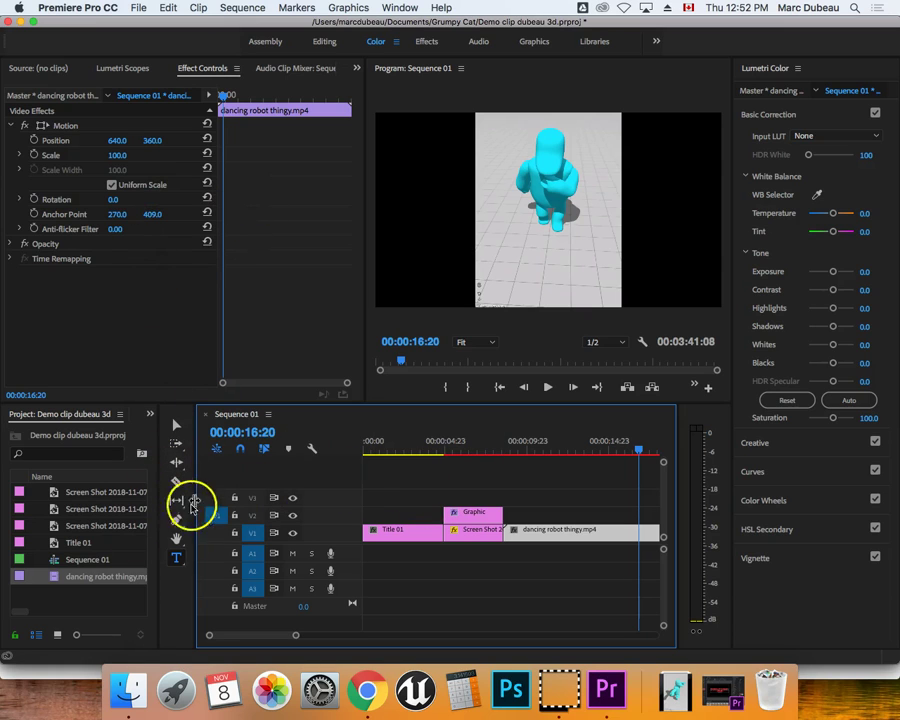
# Type a 'Dancing Robot' caption over the video and extend its clip back to the video's start.
pyautogui.click(183, 557)
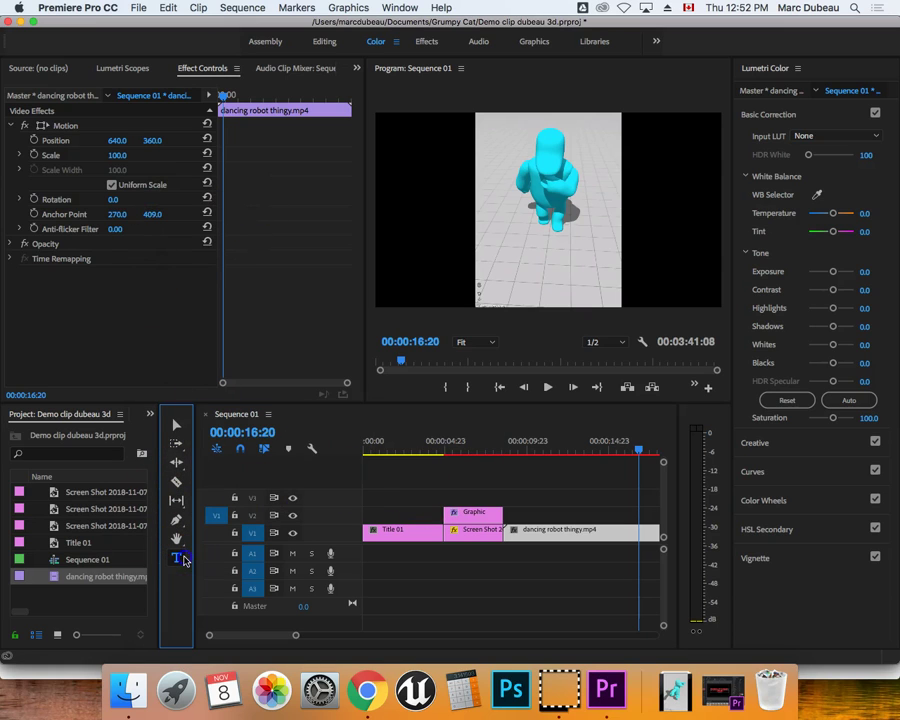
pyautogui.click(447, 270)
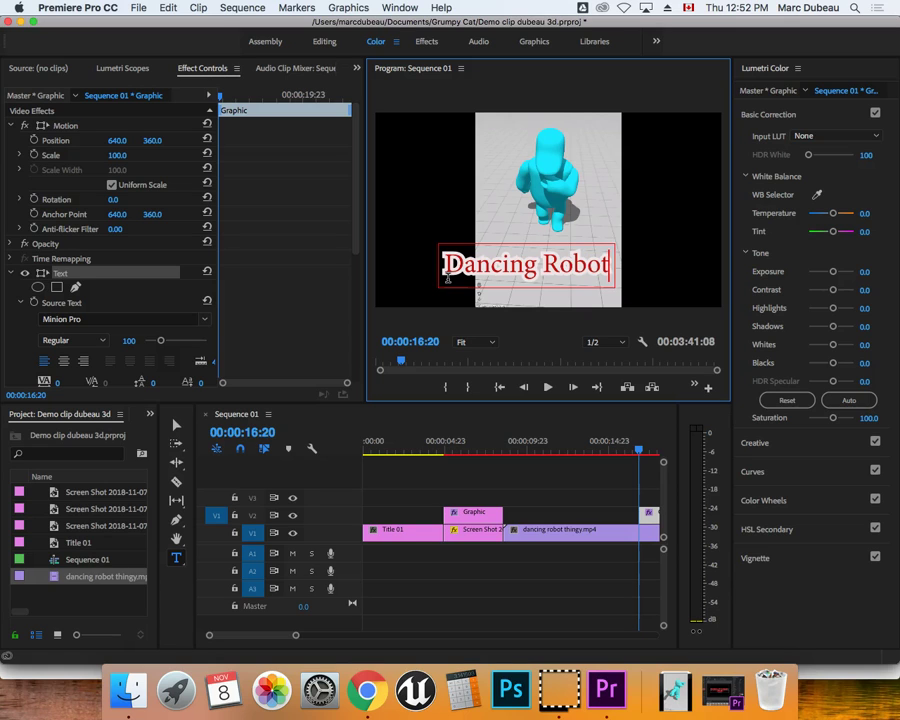
pyautogui.click(437, 237)
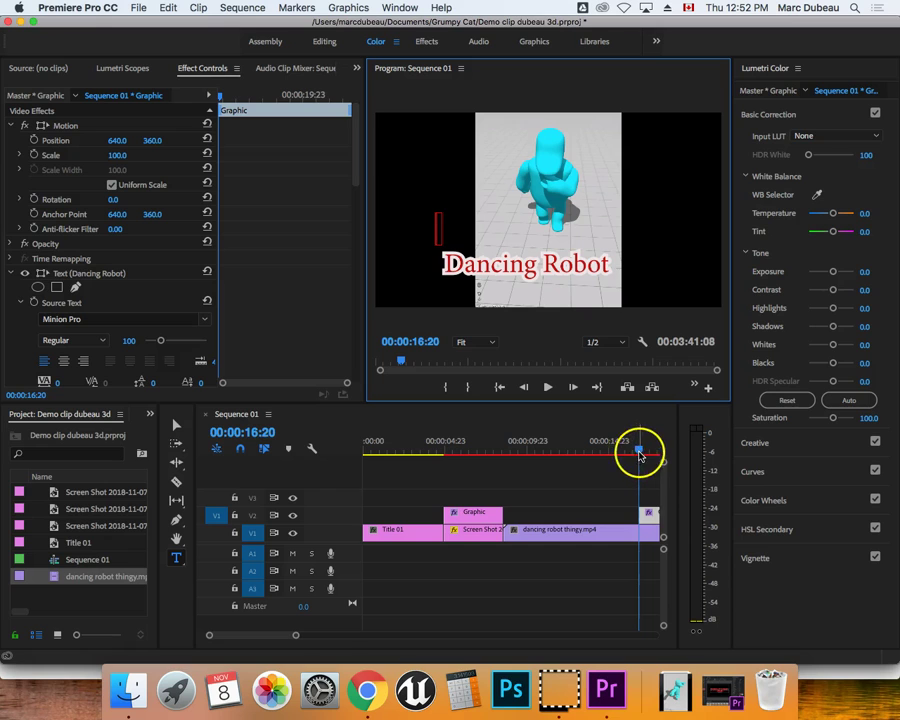
pyautogui.moveTo(641, 515); pyautogui.dragTo(513, 523)
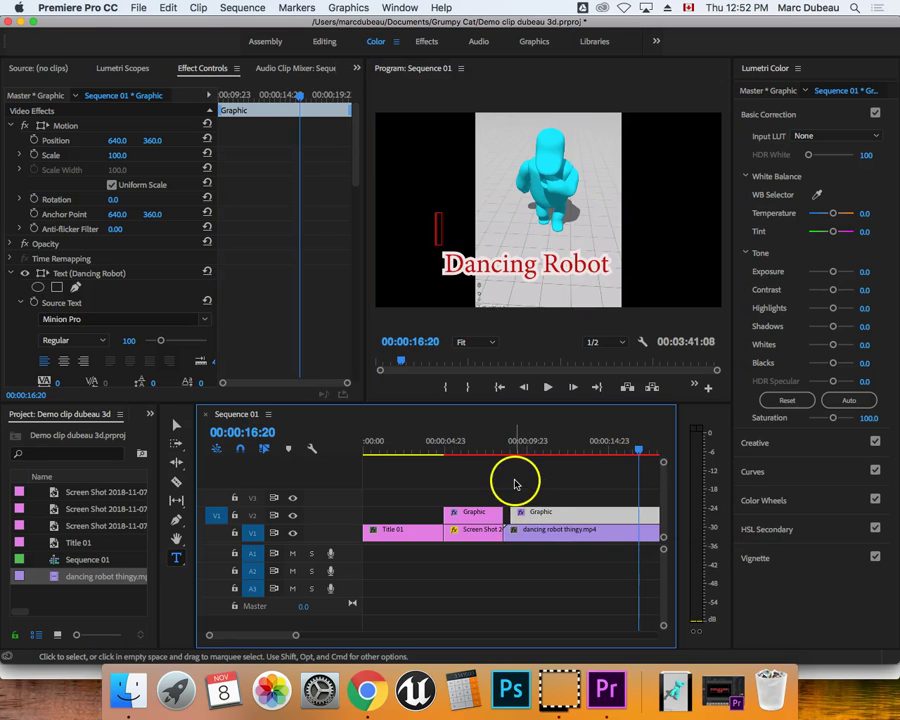
# Split the dancing robot clip on V1 at 00:00:22:06 and delete the piece after the cut.
pyautogui.press('space')
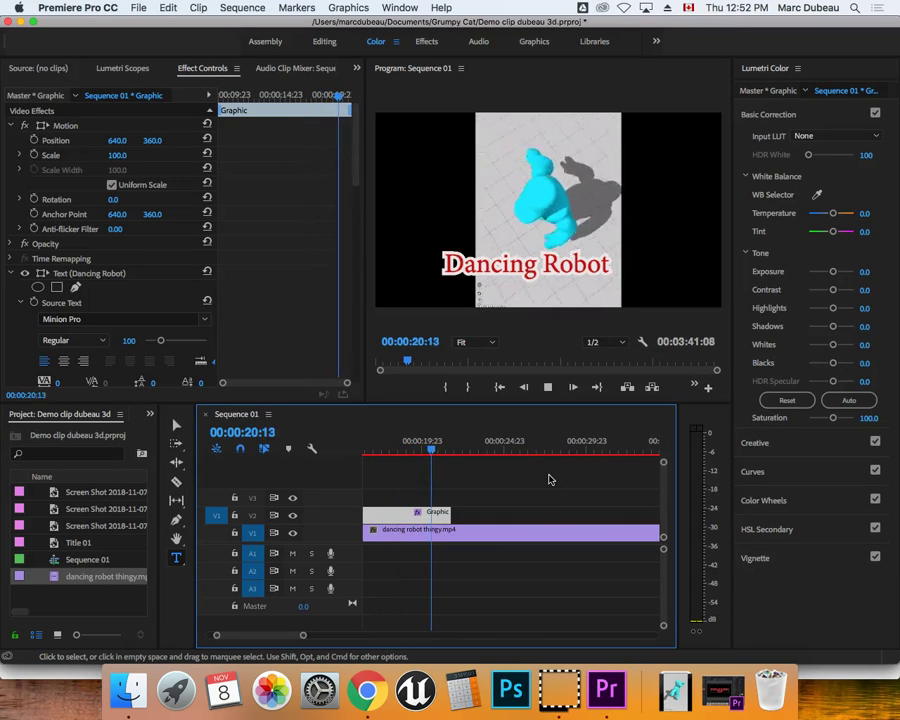
pyautogui.click(600, 530)
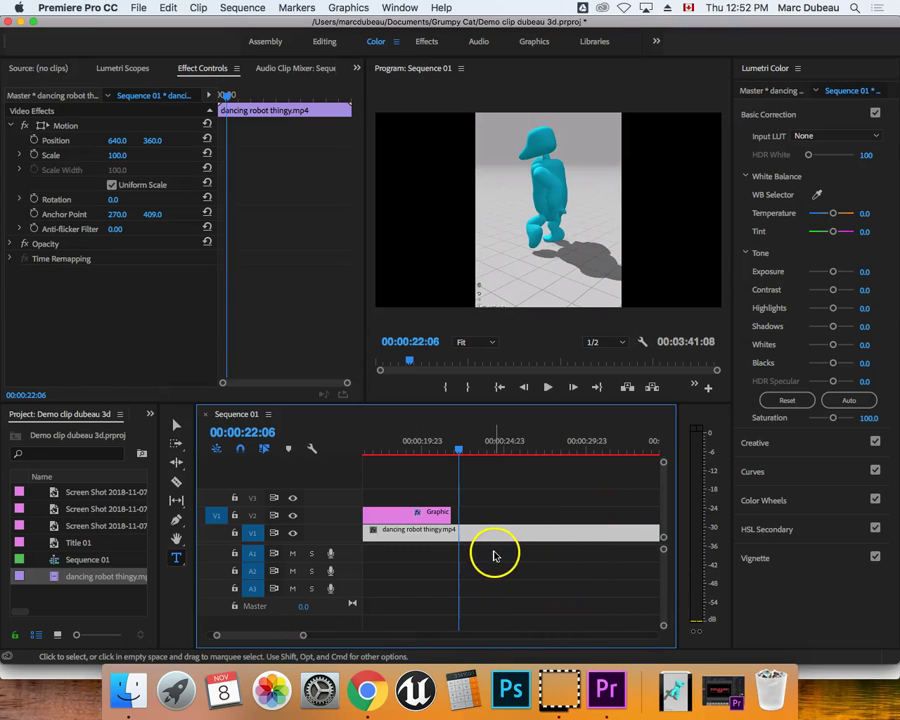
pyautogui.press('super+k')
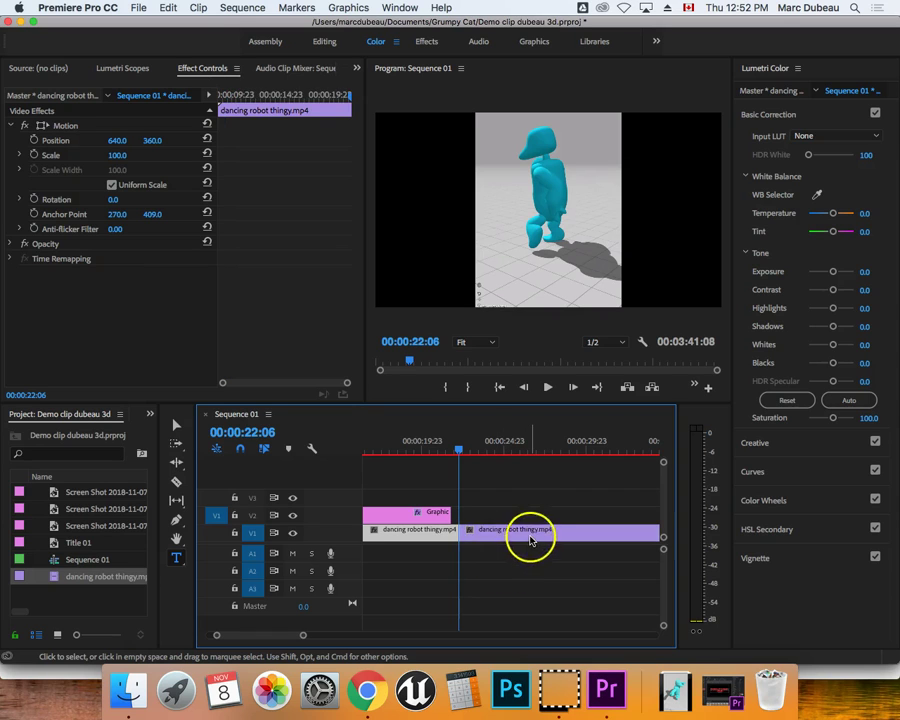
pyautogui.click(530, 538)
pyautogui.moveTo(459, 452); pyautogui.dragTo(590, 452)
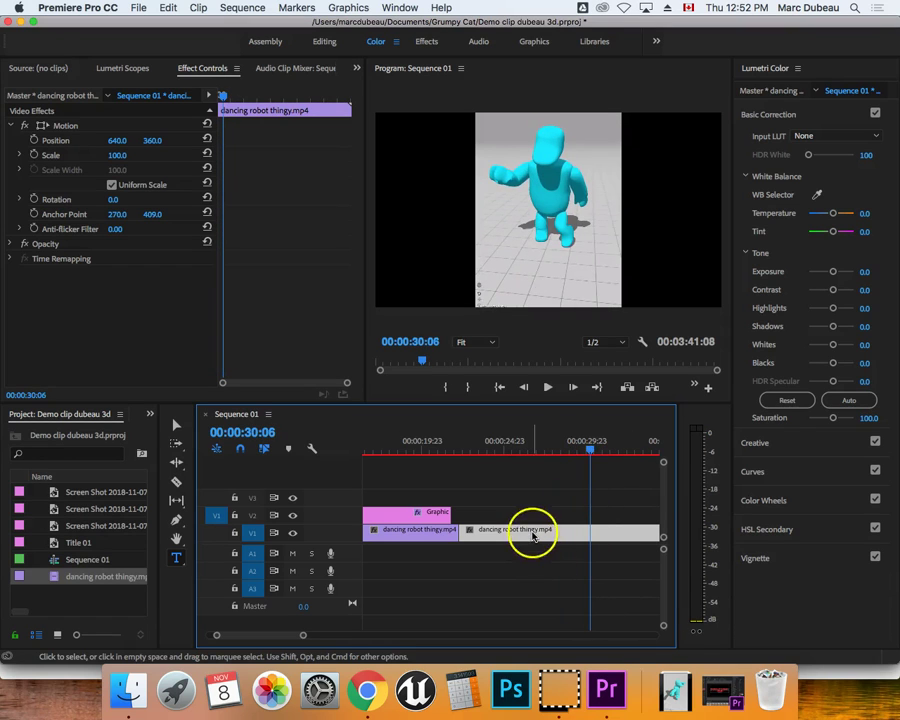
pyautogui.press('Delete')
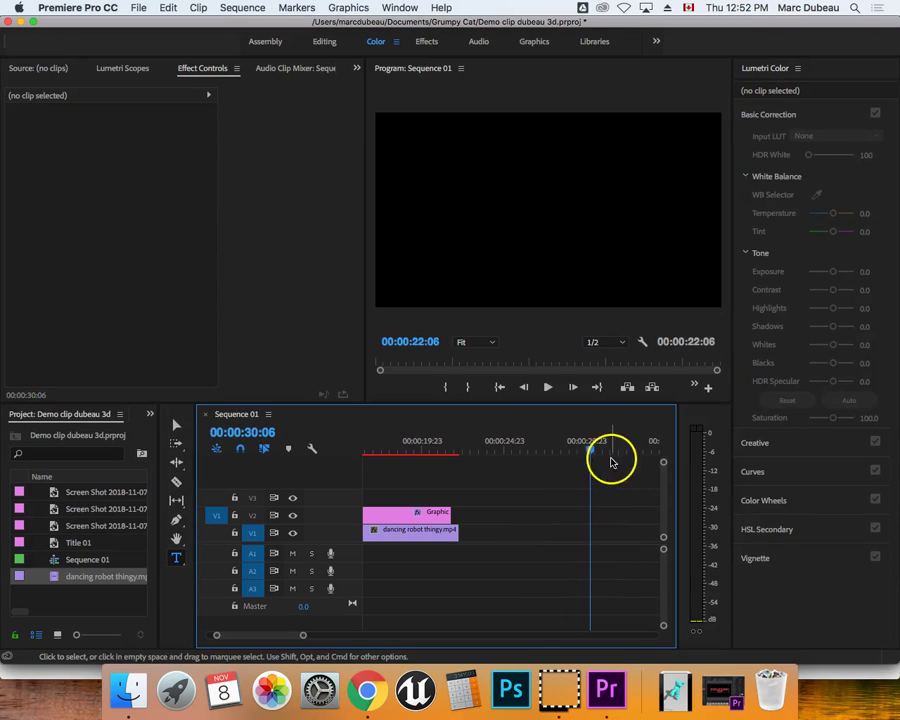
pyautogui.moveTo(592, 451); pyautogui.dragTo(460, 455)
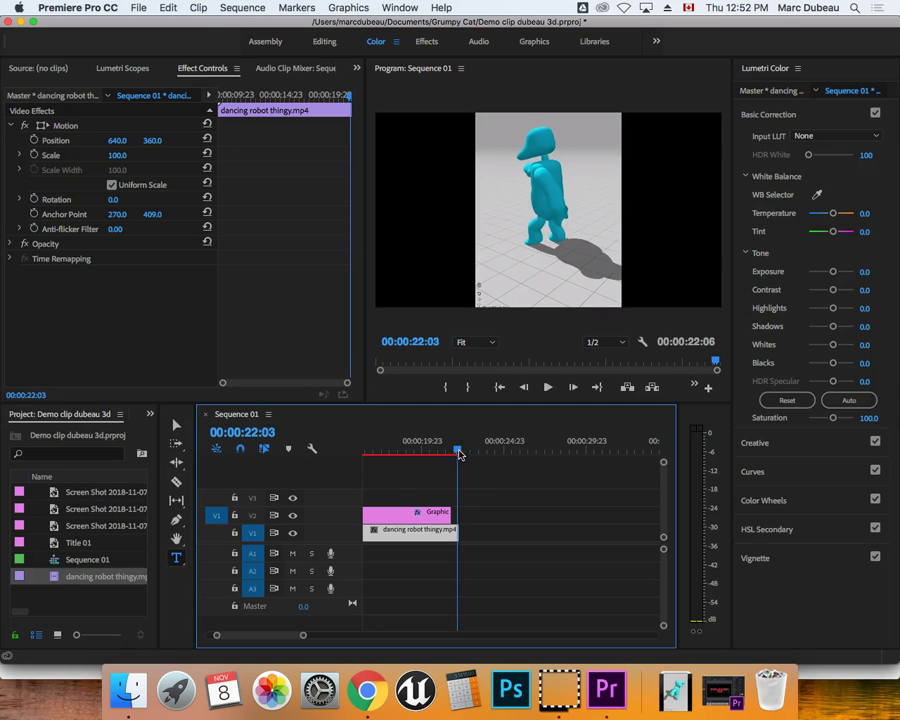